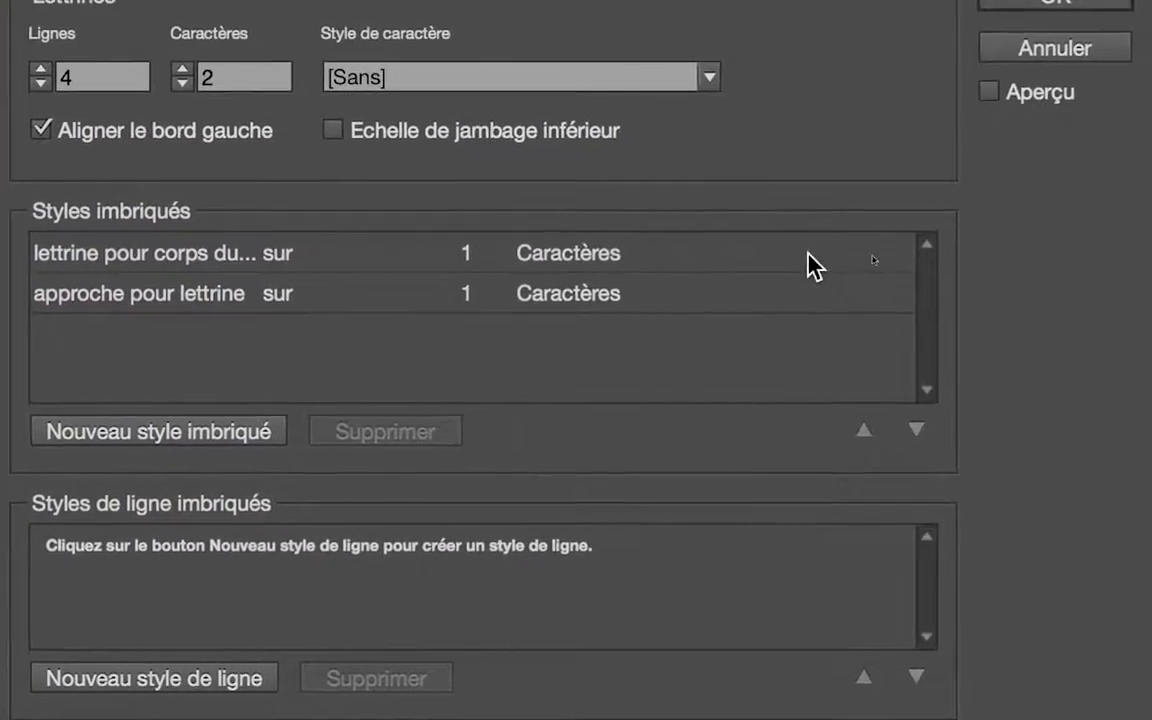
Place the nested style "approche pour lettrine" above "lettrine pour corps du texte" with preview enabled, and accept the drop cap settings.
left_click(808, 252)
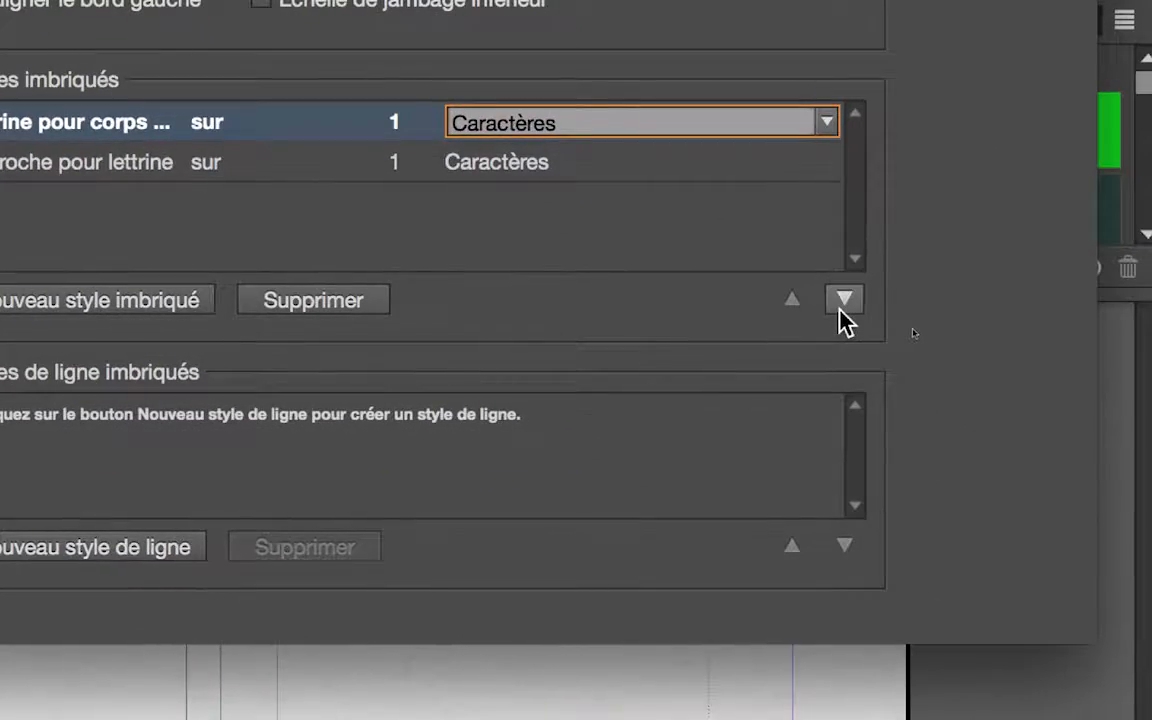
left_click(843, 302)
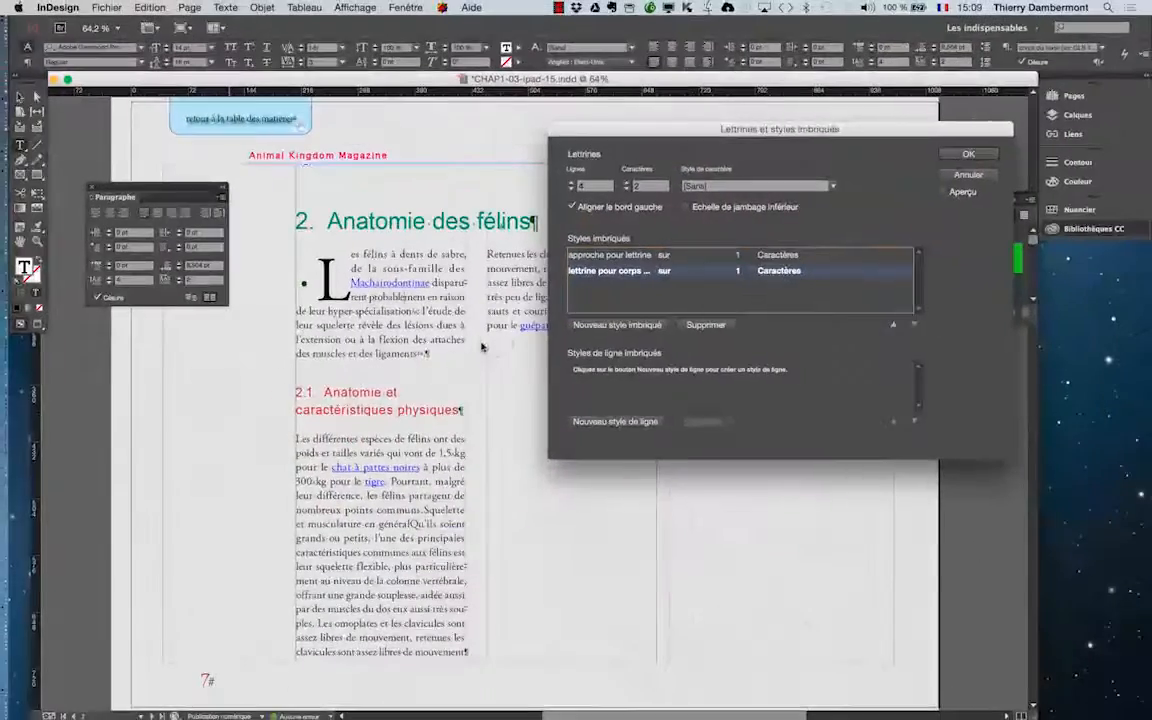
left_click(944, 192)
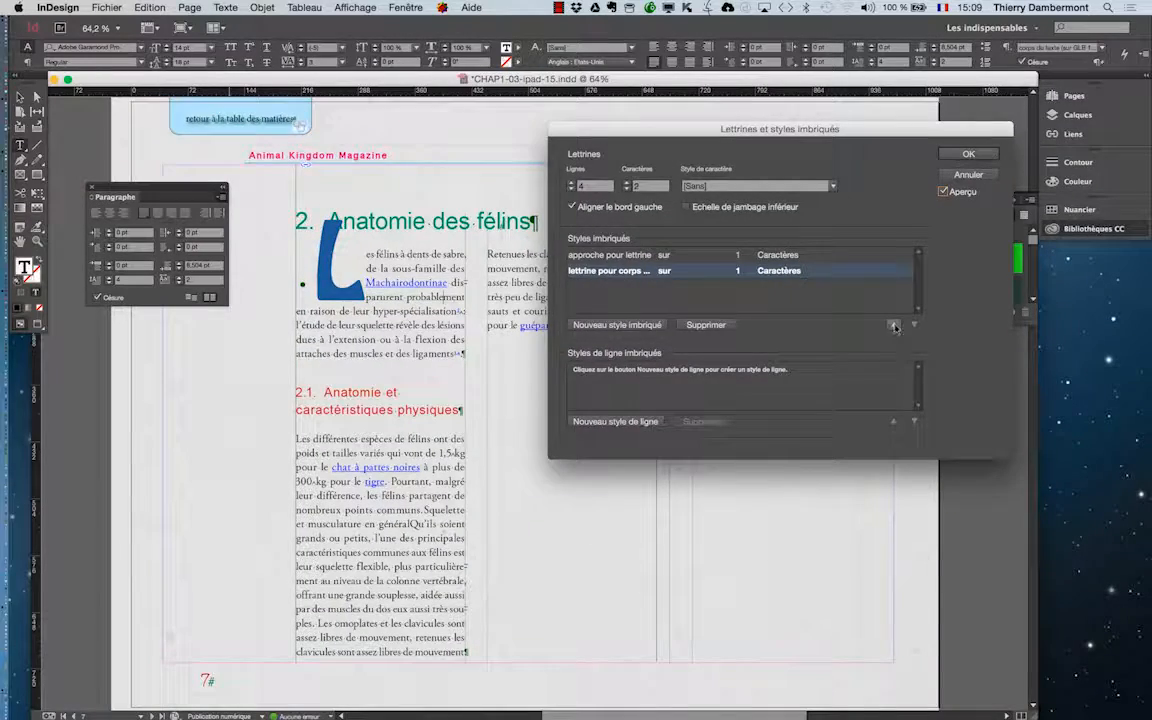
left_click(894, 326)
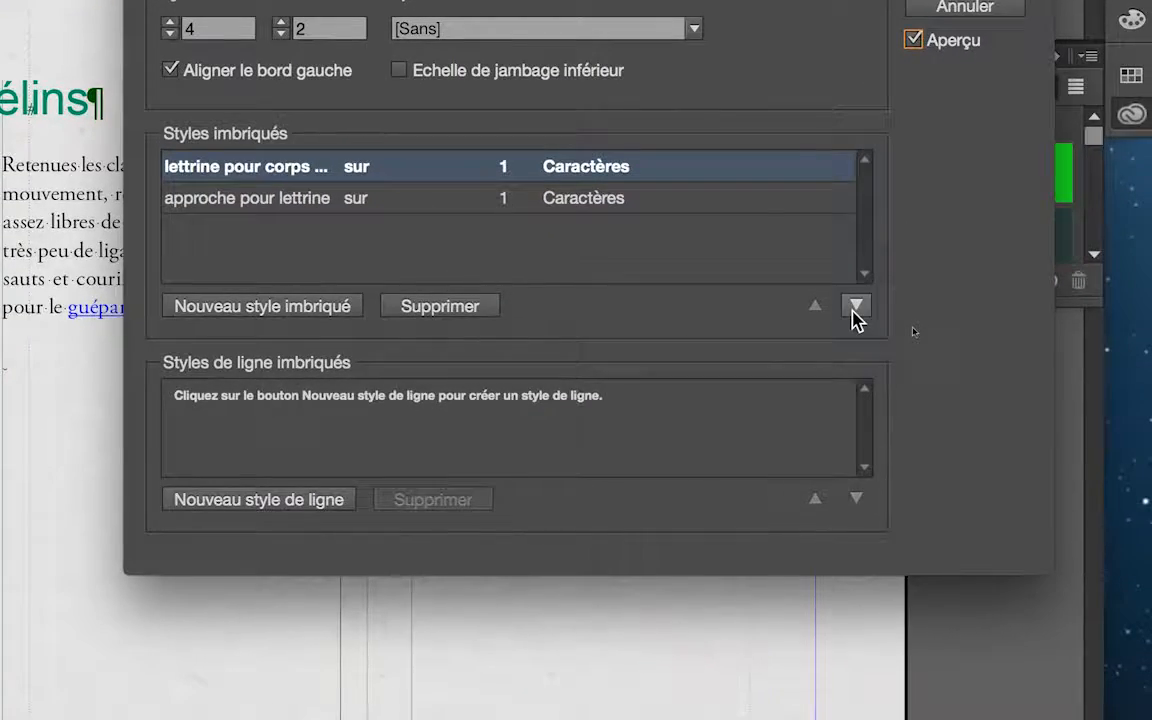
left_click(938, 331)
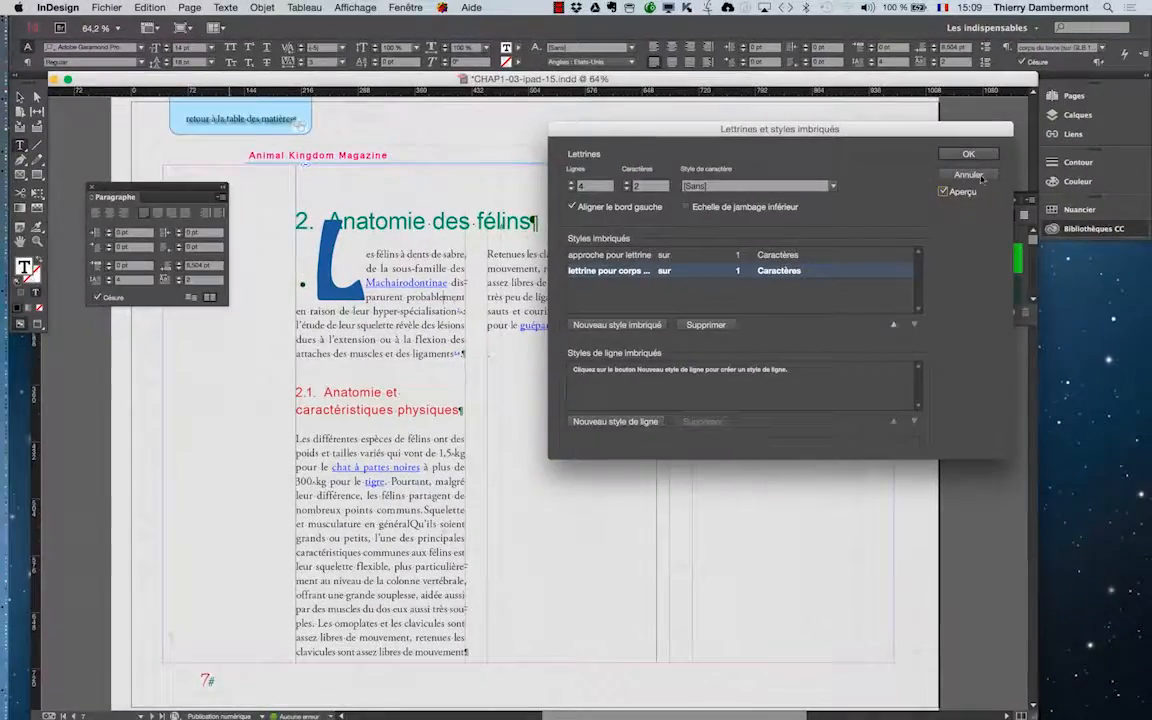
left_click(972, 154)
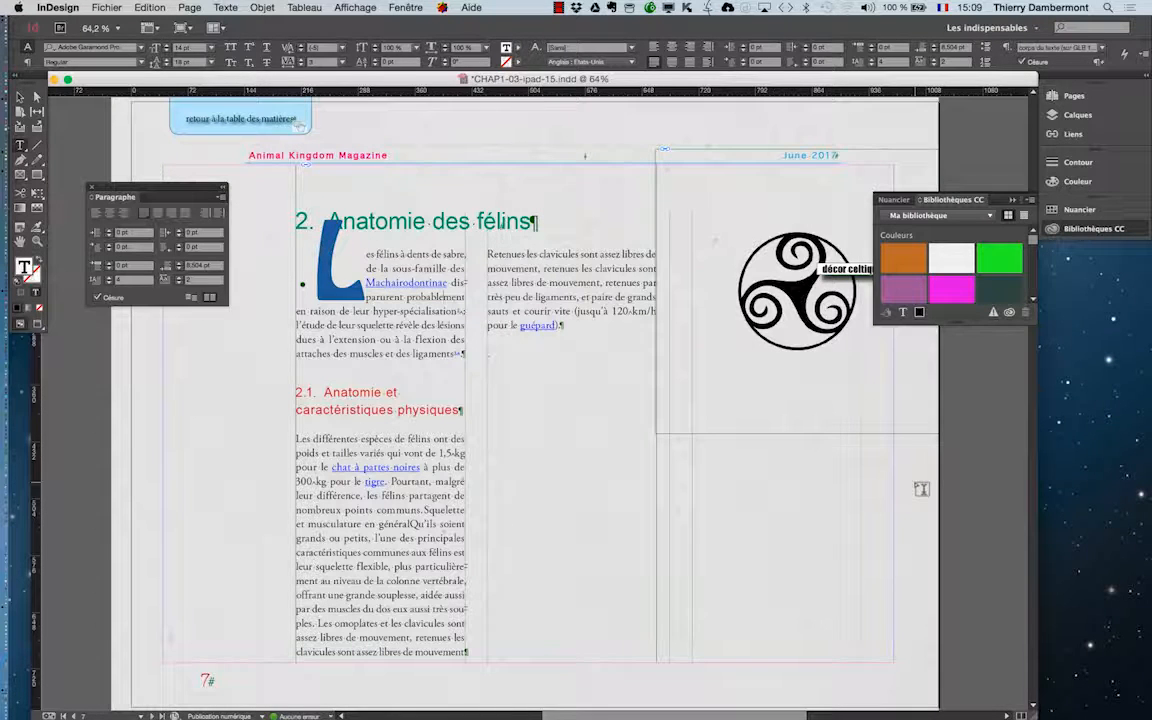
Switch to the Selection tool, collapse the CC Libraries, and show the character styles list enlarged over the page.
left_click(19, 97)
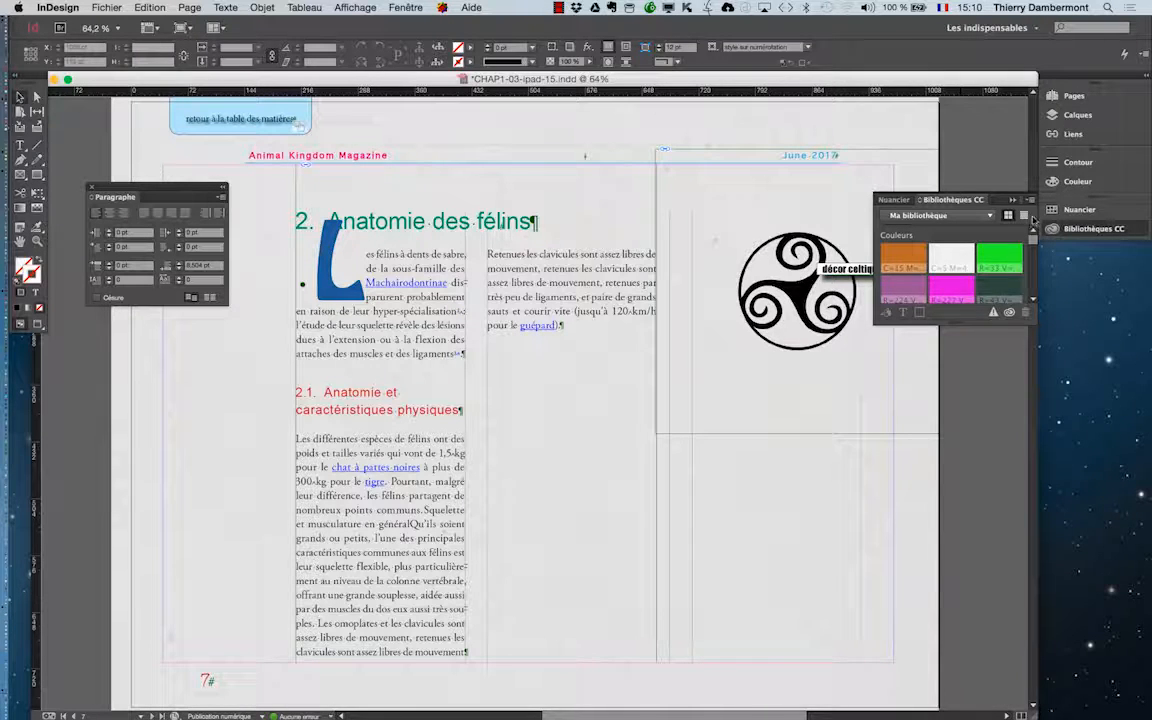
left_click(1013, 201)
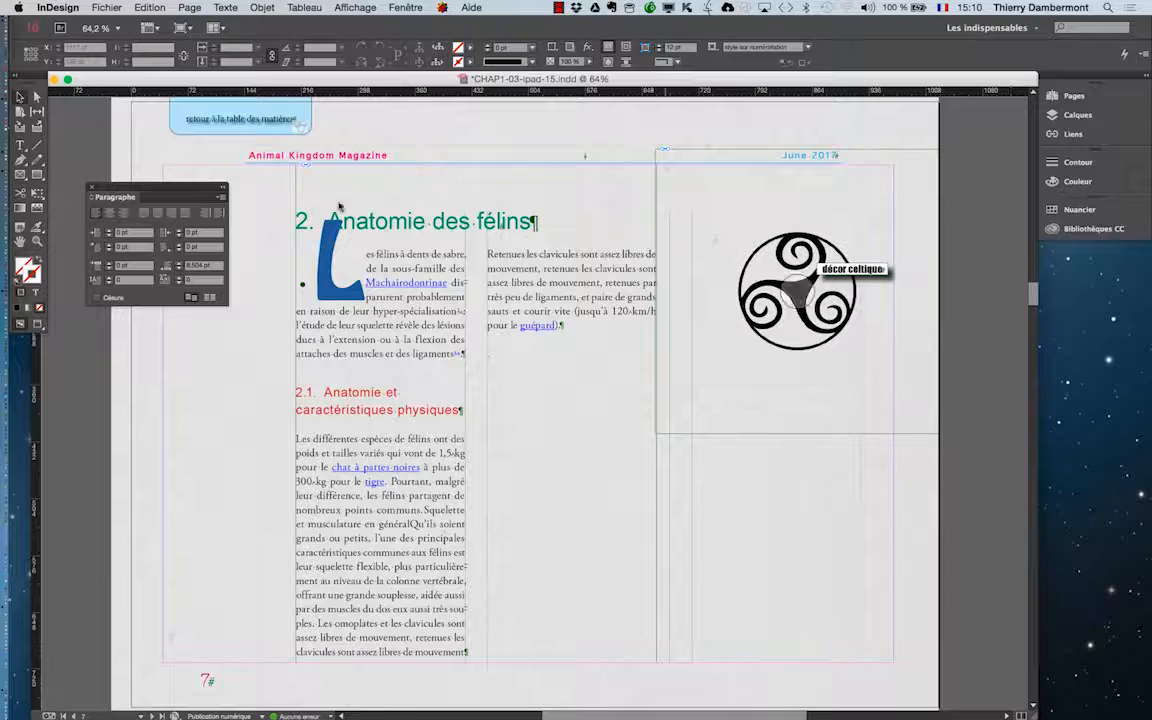
left_click(225, 7)
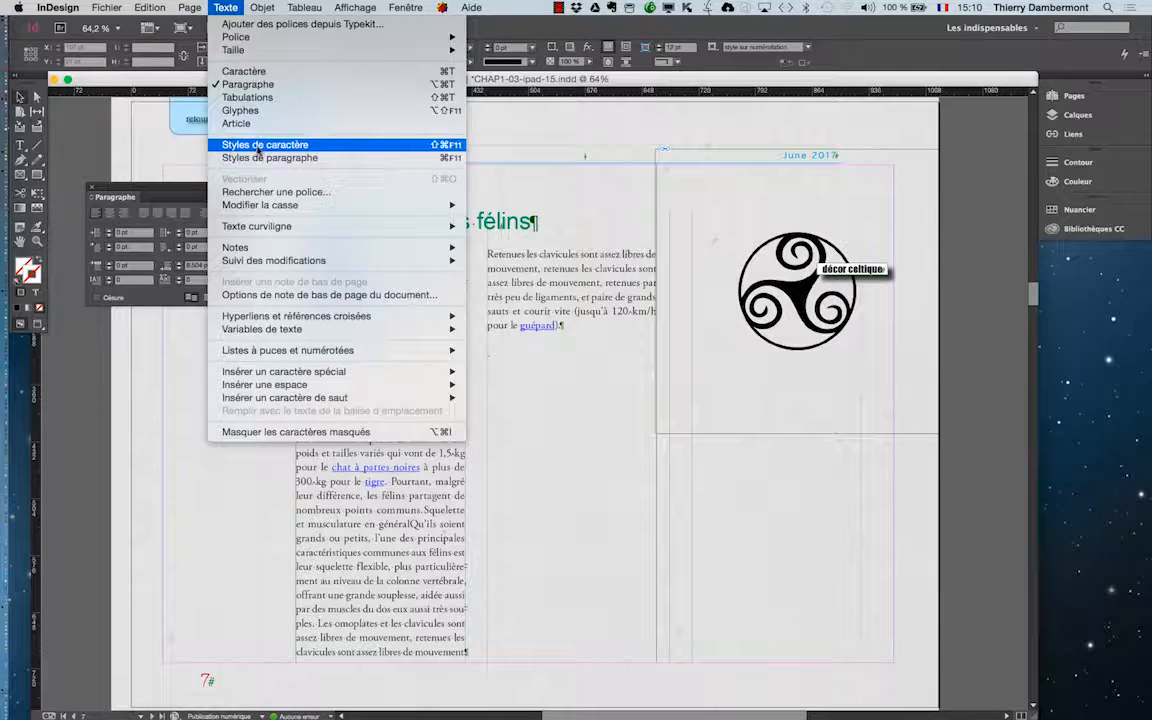
left_click(300, 135)
left_click_drag(546, 356, 546, 192)
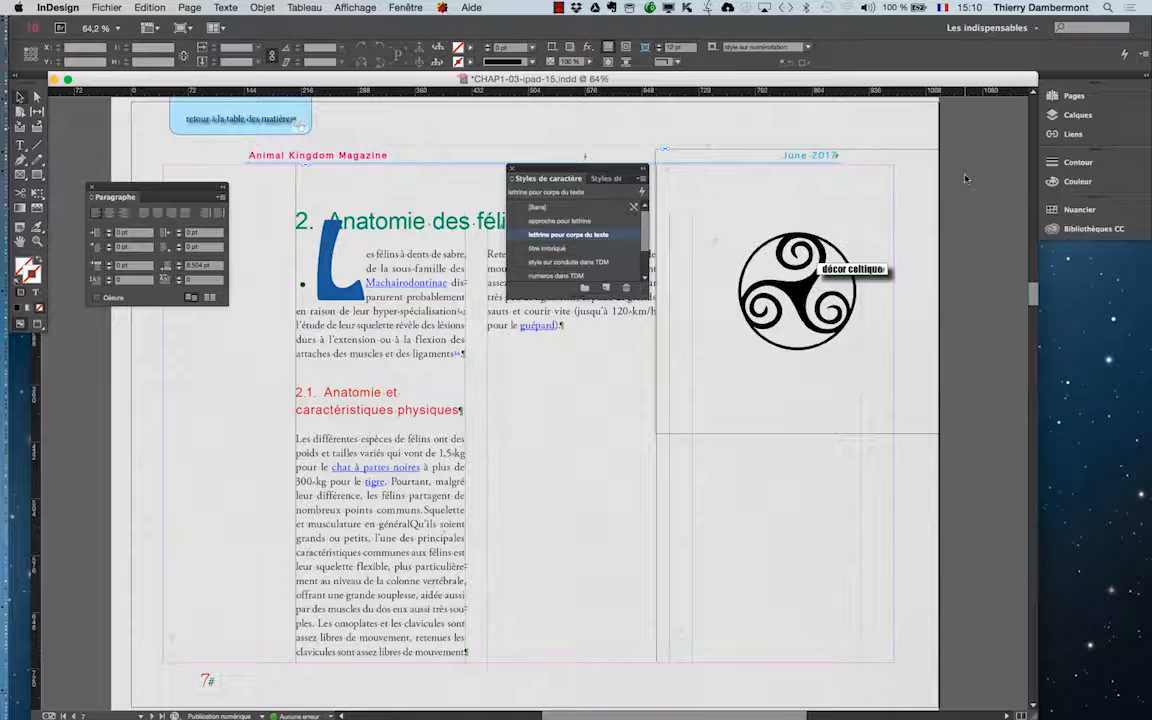
left_click_drag(647, 296, 750, 407)
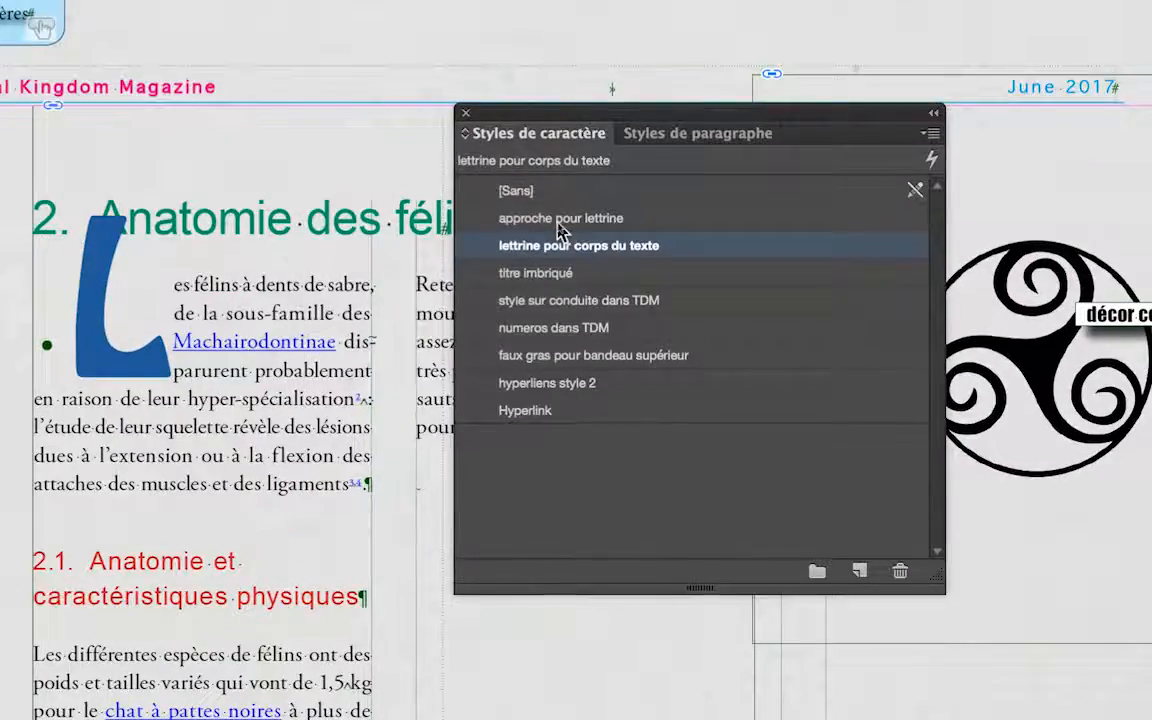
Create a character style group and name it "lettrine".
left_click(559, 222, "shift")
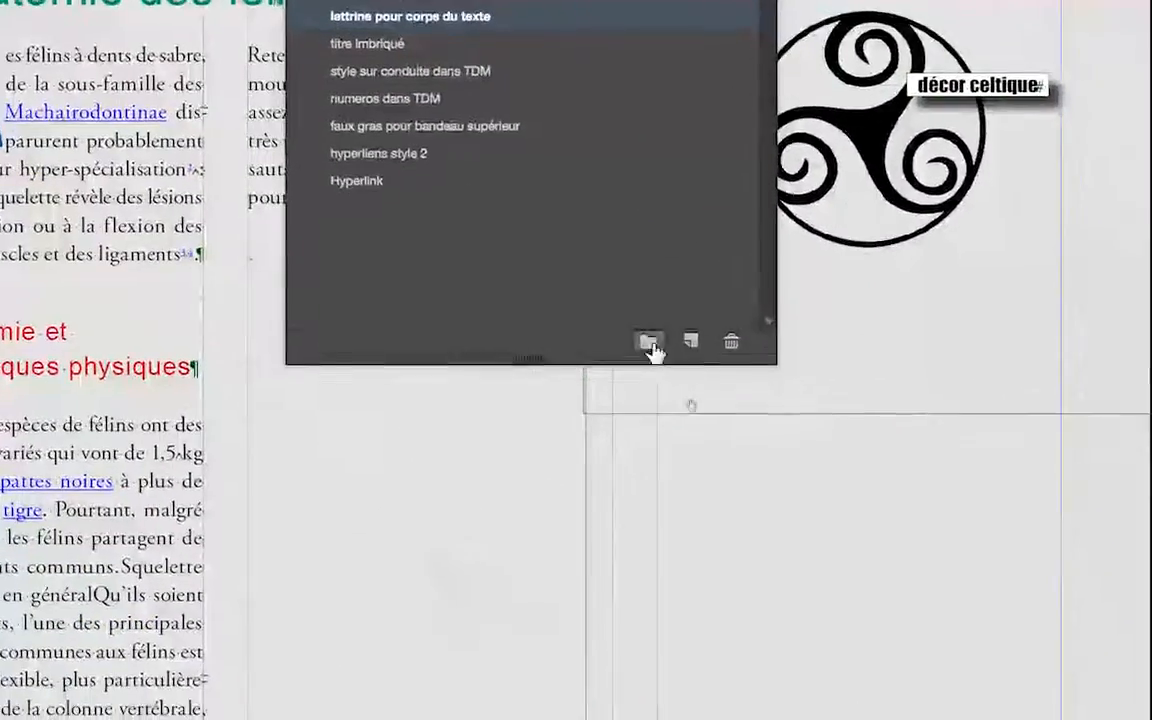
left_click(769, 556)
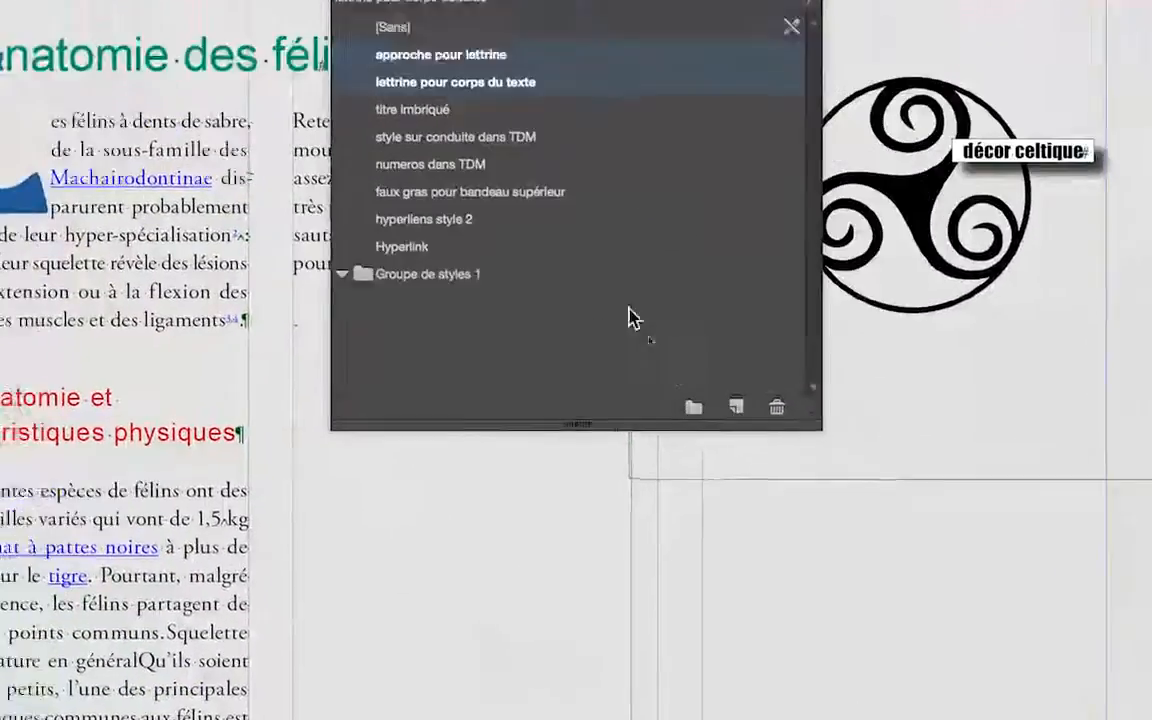
double_click(560, 311)
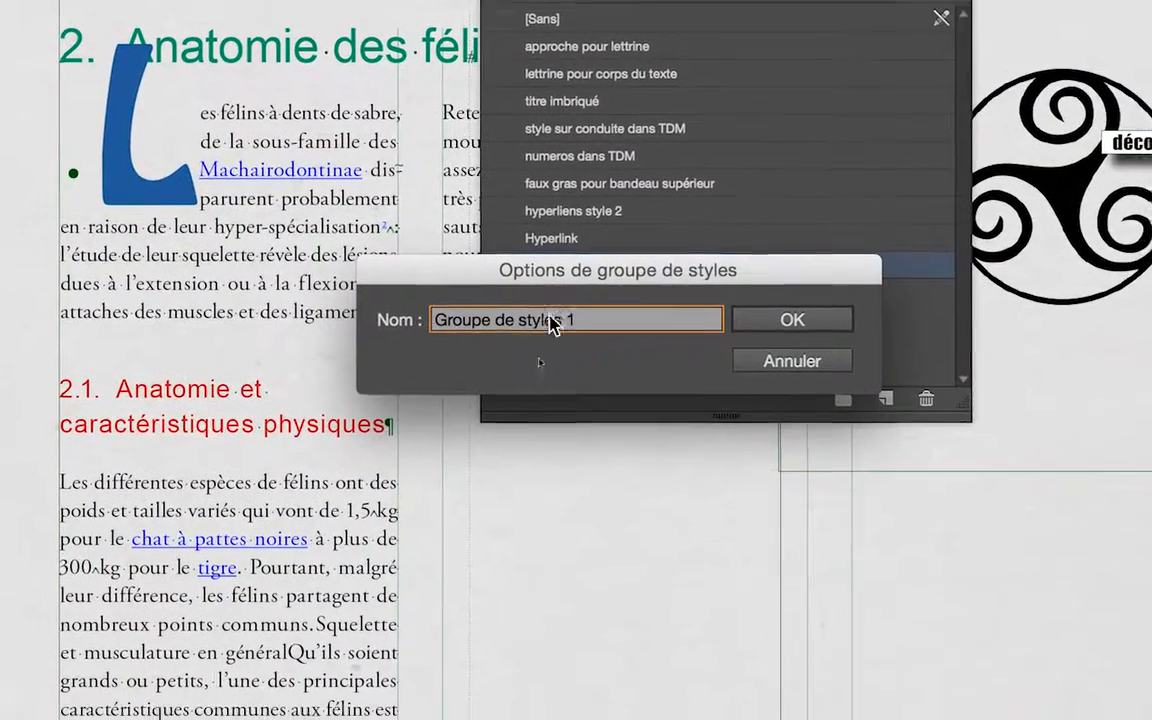
triple_click(550, 325)
key("BackSpace")
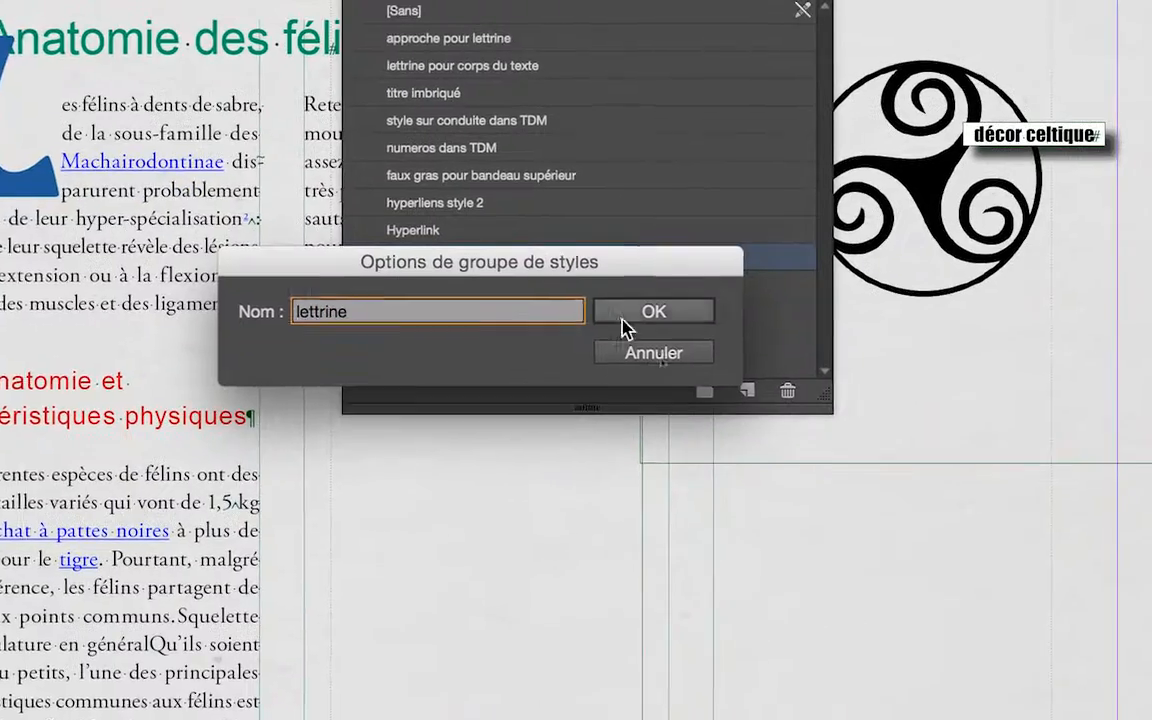
left_click(825, 326)
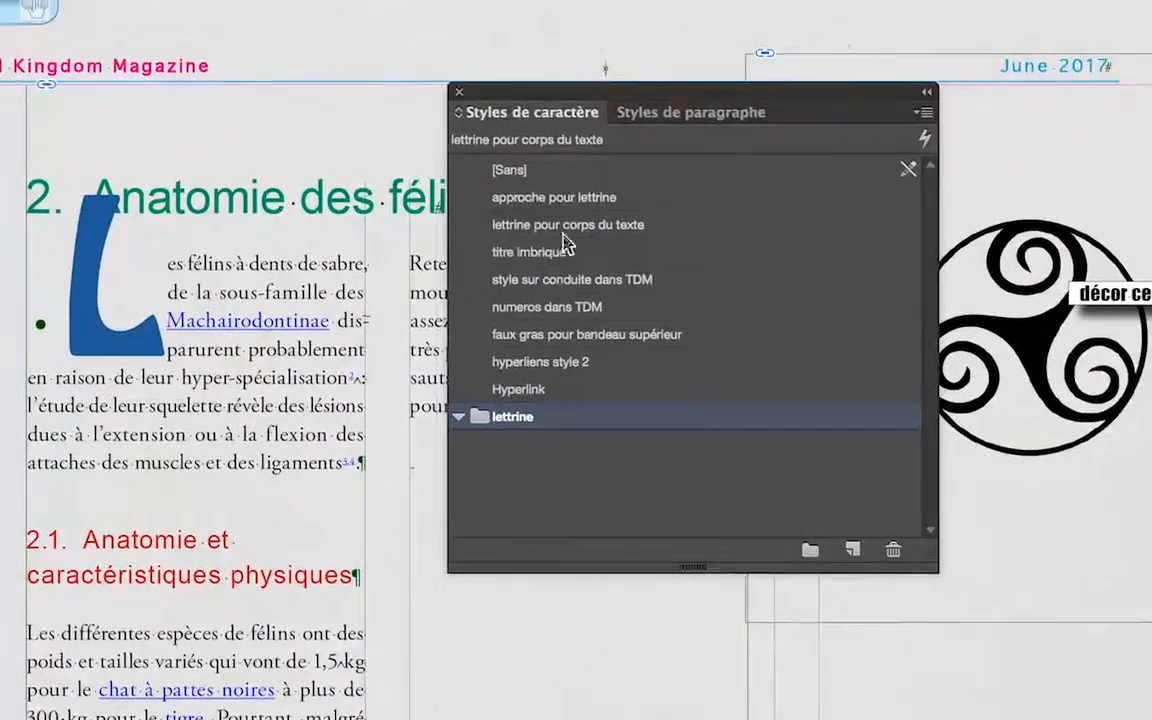
left_click(561, 203)
left_click(559, 229, "shift")
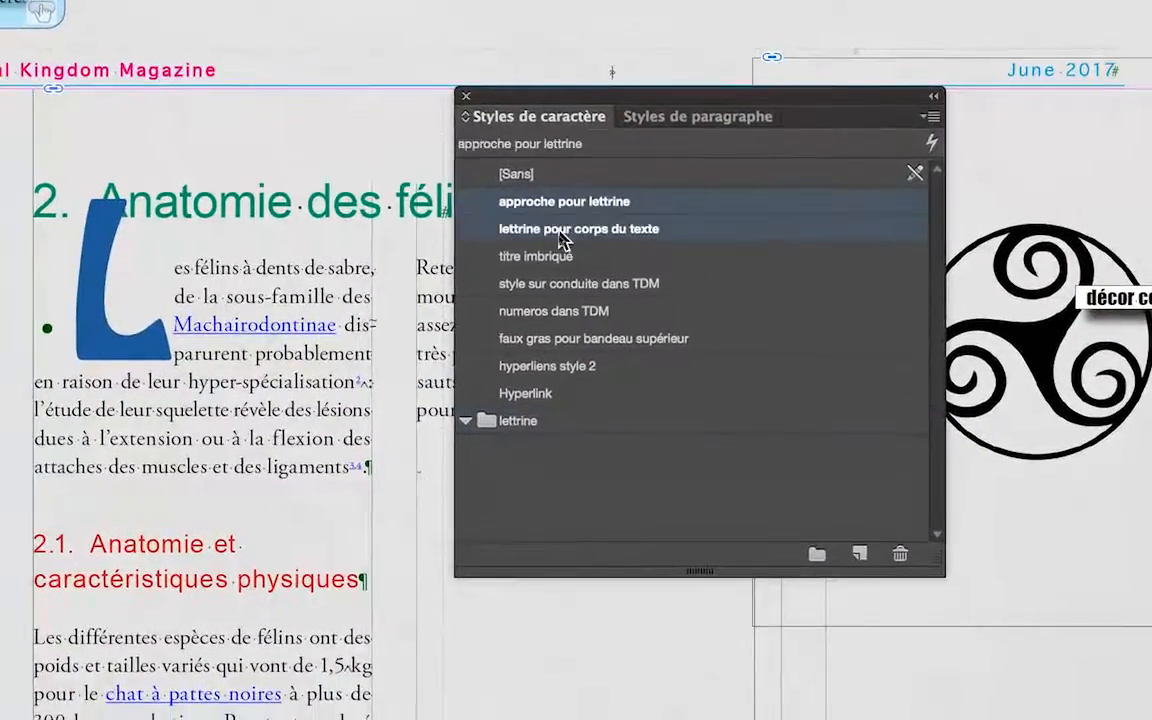
left_click(628, 229)
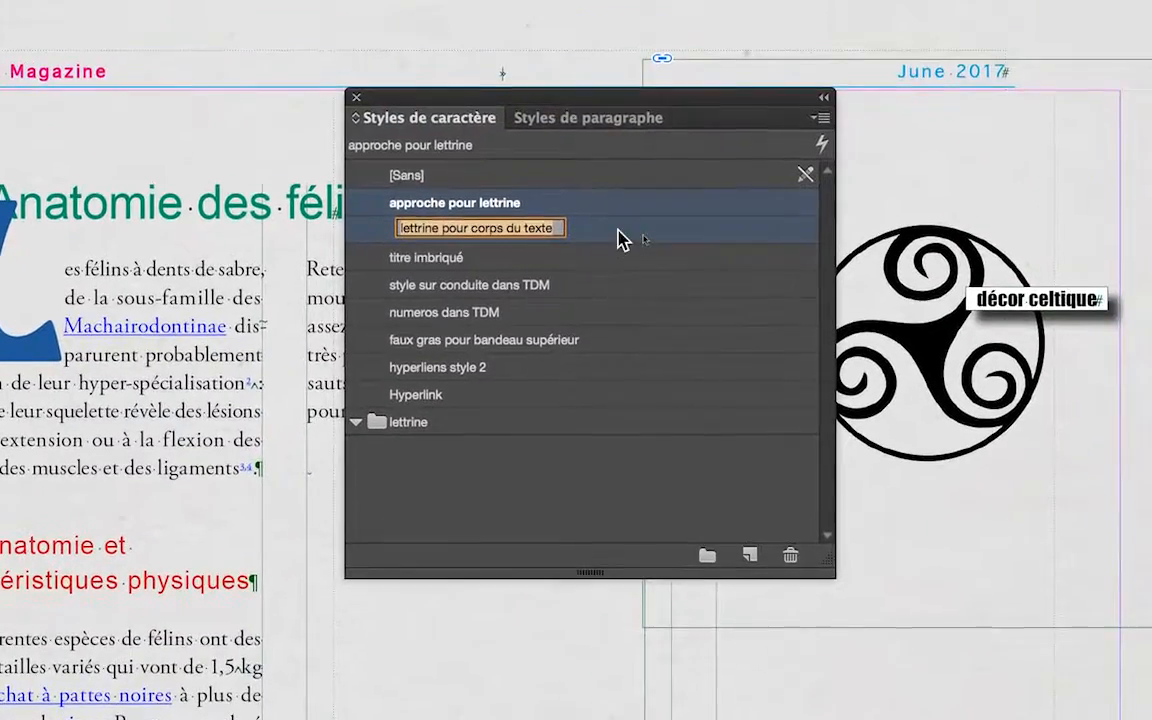
left_click(746, 82)
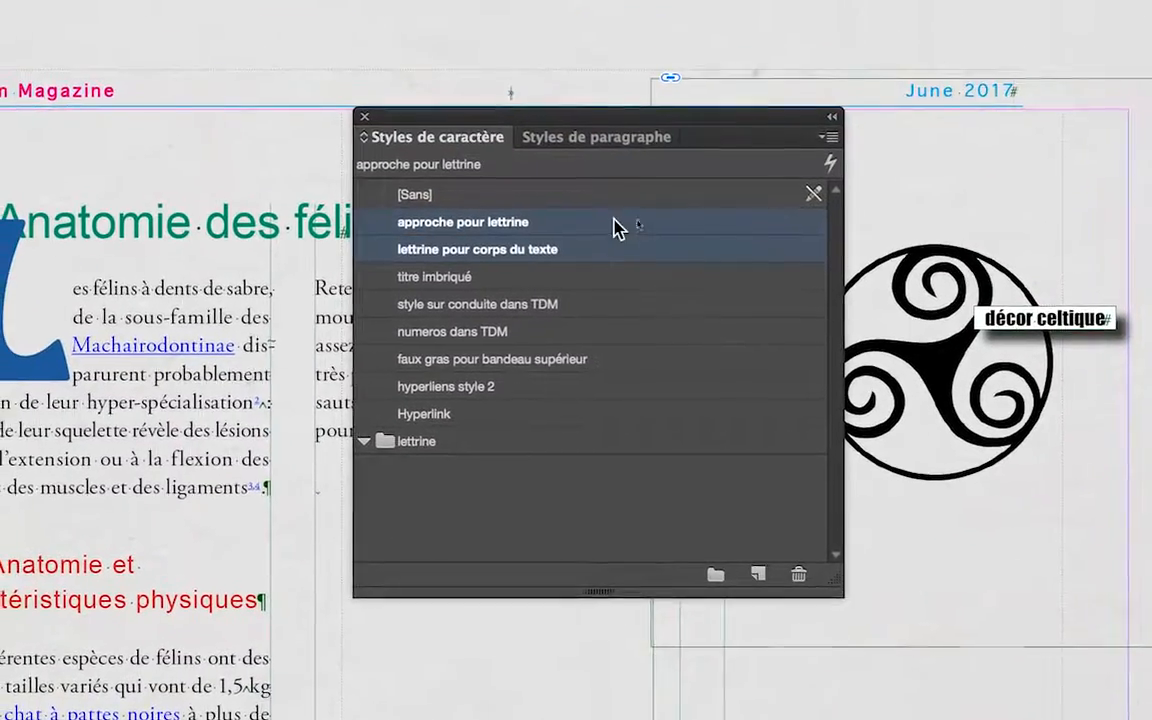
left_click(615, 237)
Move the lettrine group directly below [Sans] and place "approche pour lettrine" and "lettrine pour corps du texte" inside it.
left_click(630, 425)
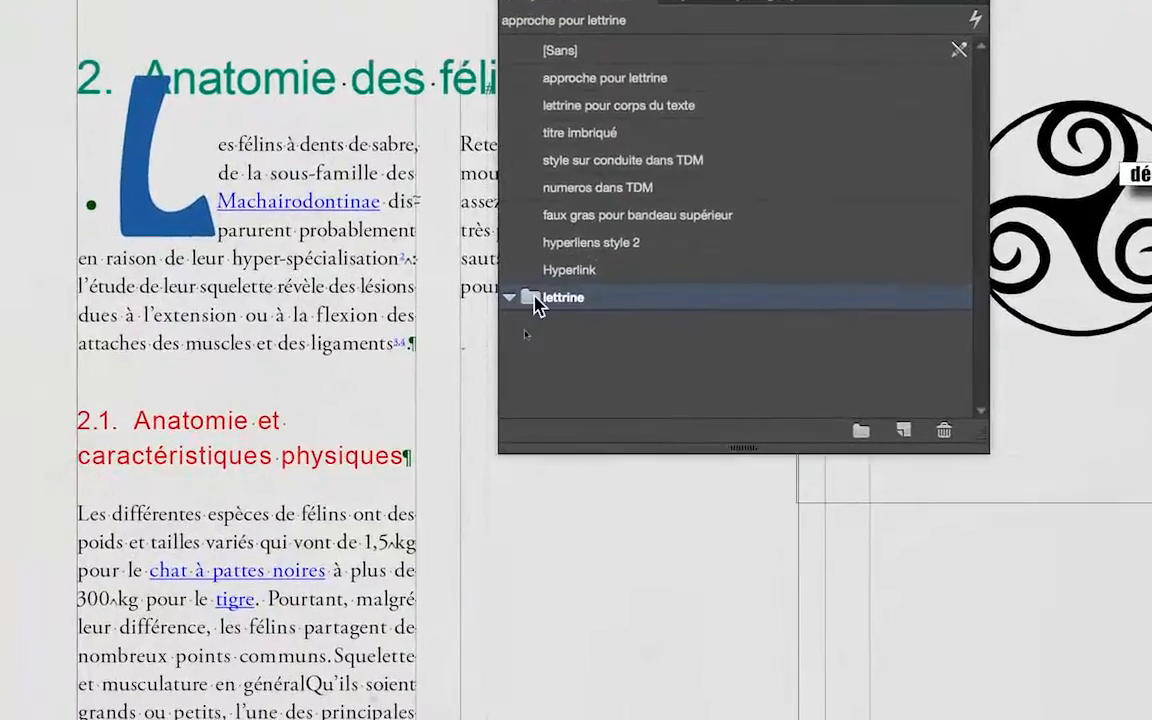
left_click_drag(406, 326, 394, 236)
left_click_drag(530, 268, 526, 128)
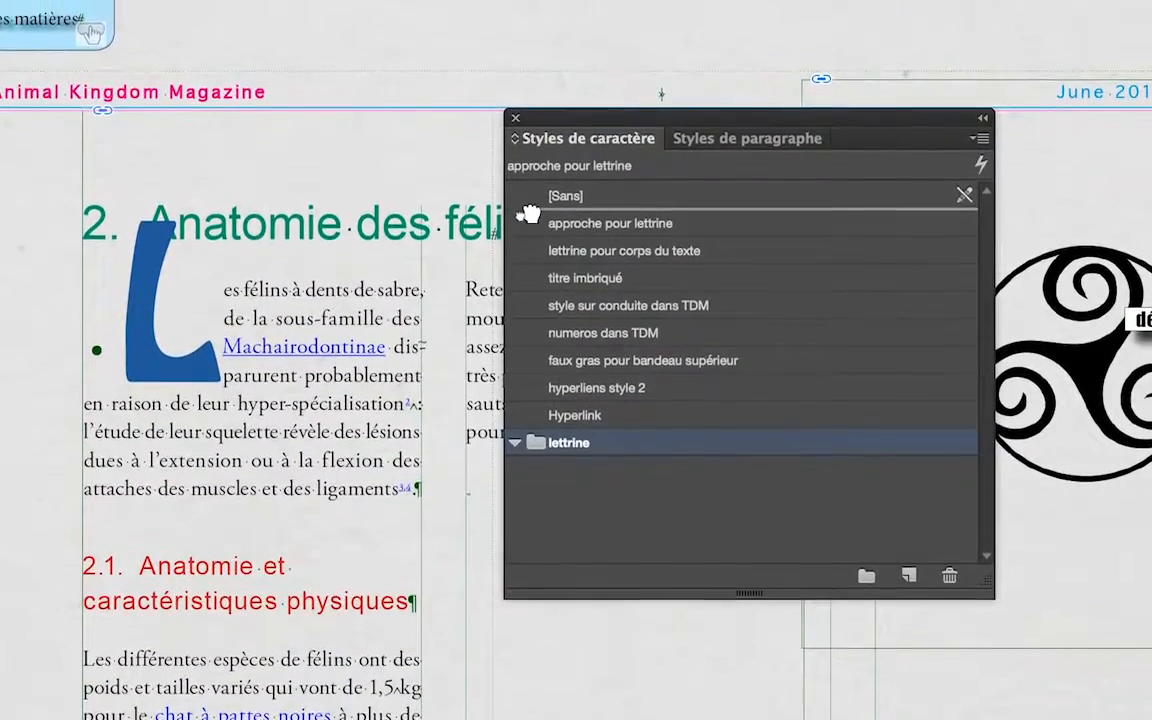
mouse_move(540, 228)
left_mouse_down()
mouse_move(532, 213)
mouse_move(545, 238)
mouse_move(545, 226)
left_mouse_up()
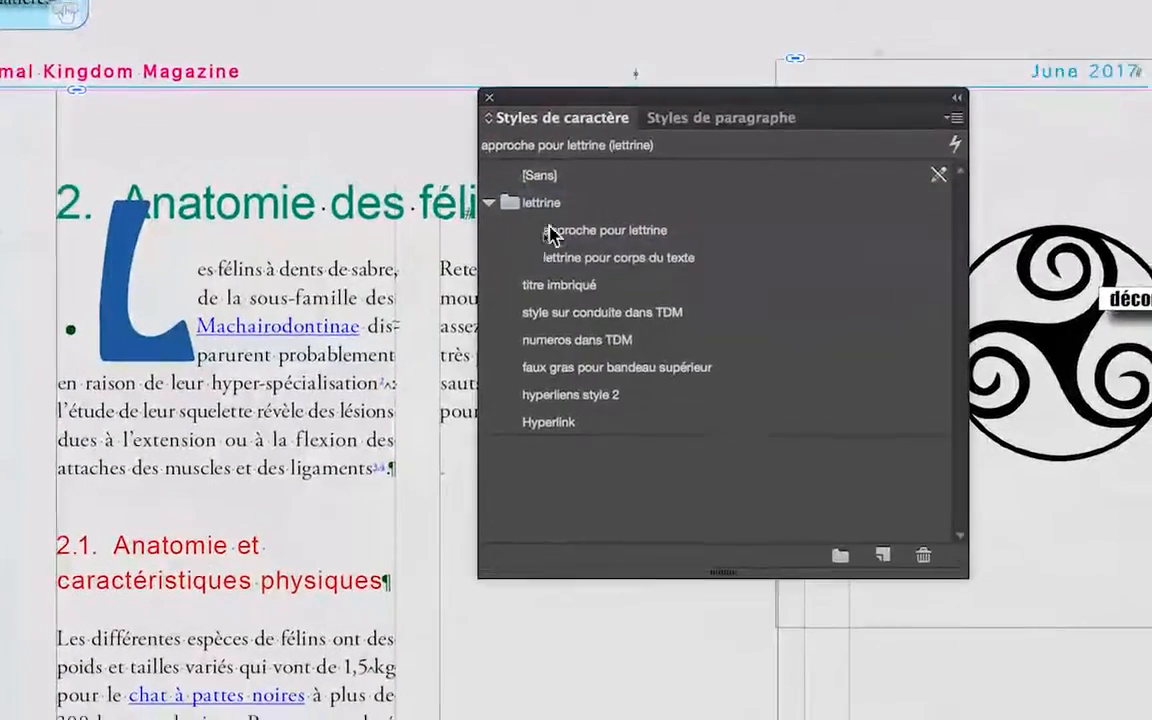
Edit the "approche pour lettrine" character style, setting its tracking (Approche) to 200 in the basic character formats with preview enabled.
left_click(552, 231)
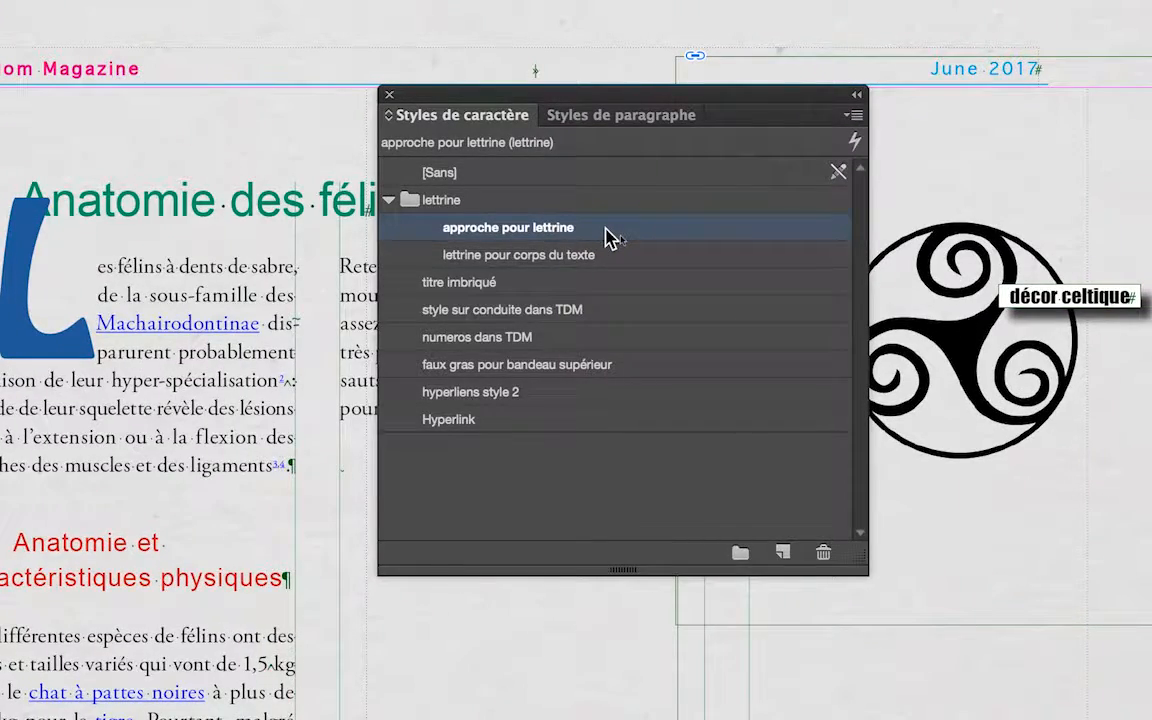
double_click(610, 231)
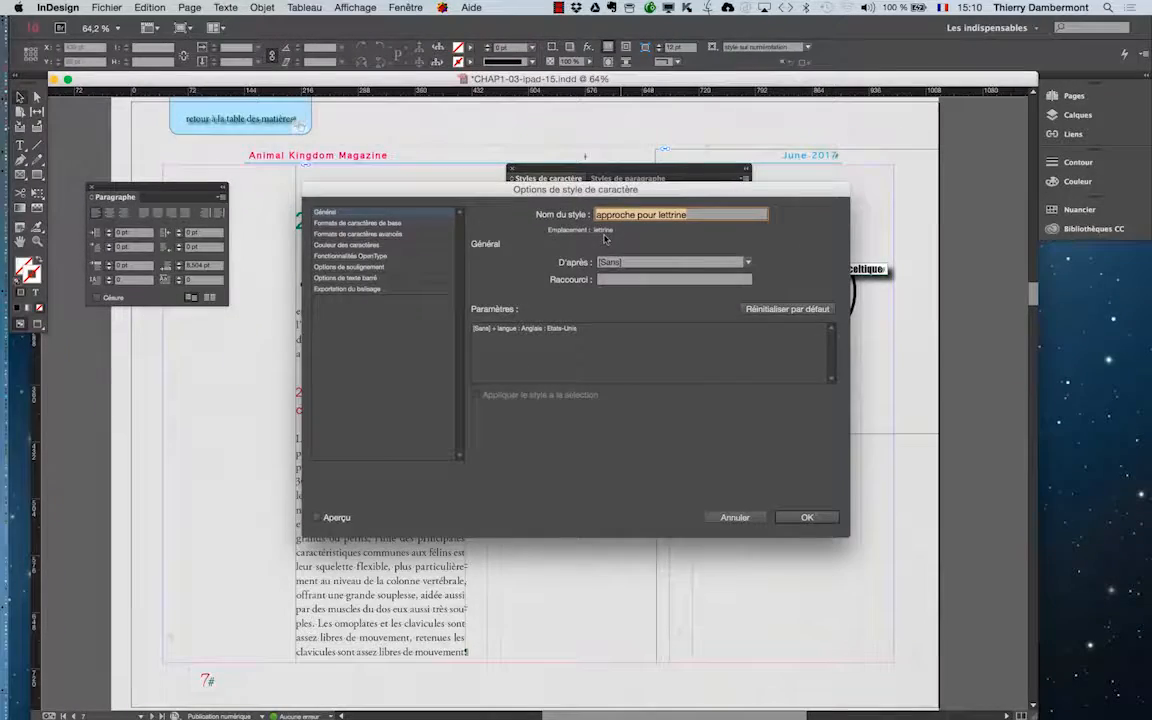
left_click_drag(415, 191, 670, 188)
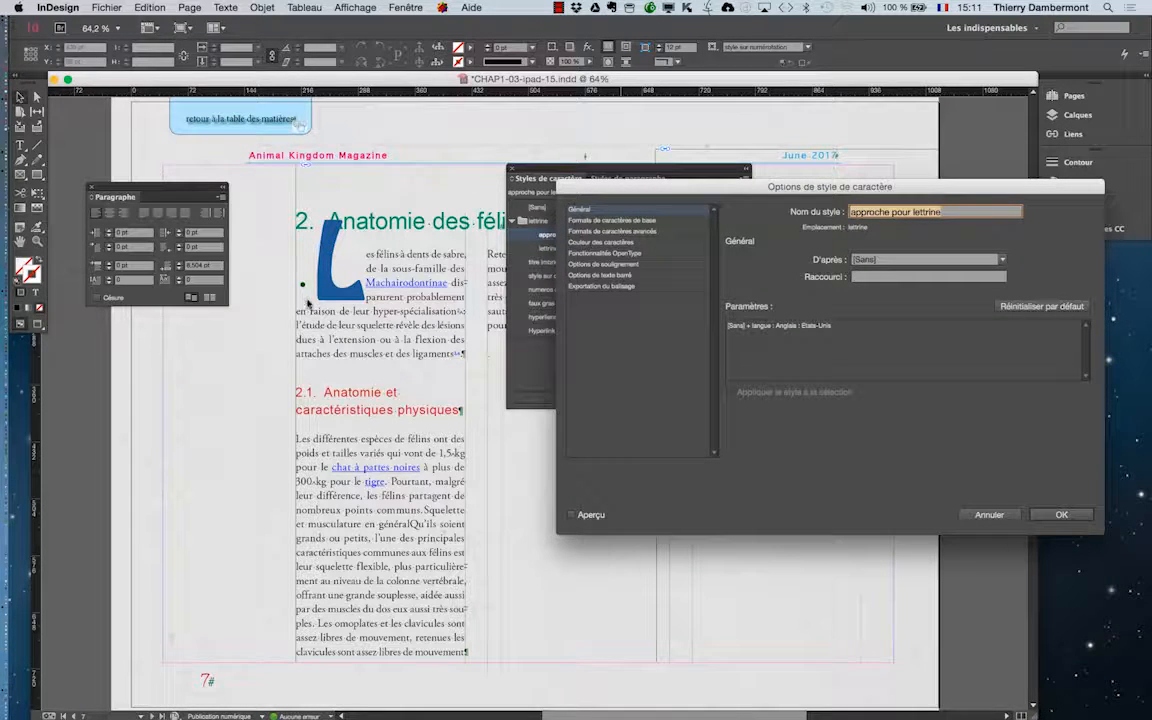
left_click(614, 221)
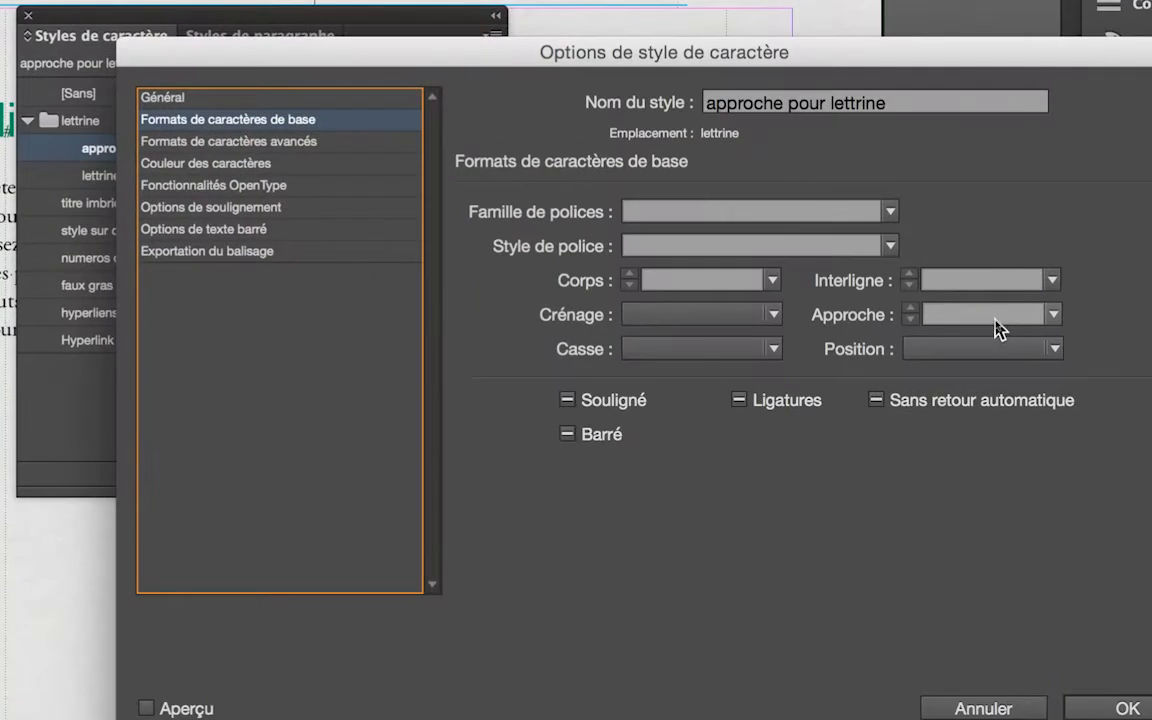
left_click(1022, 318)
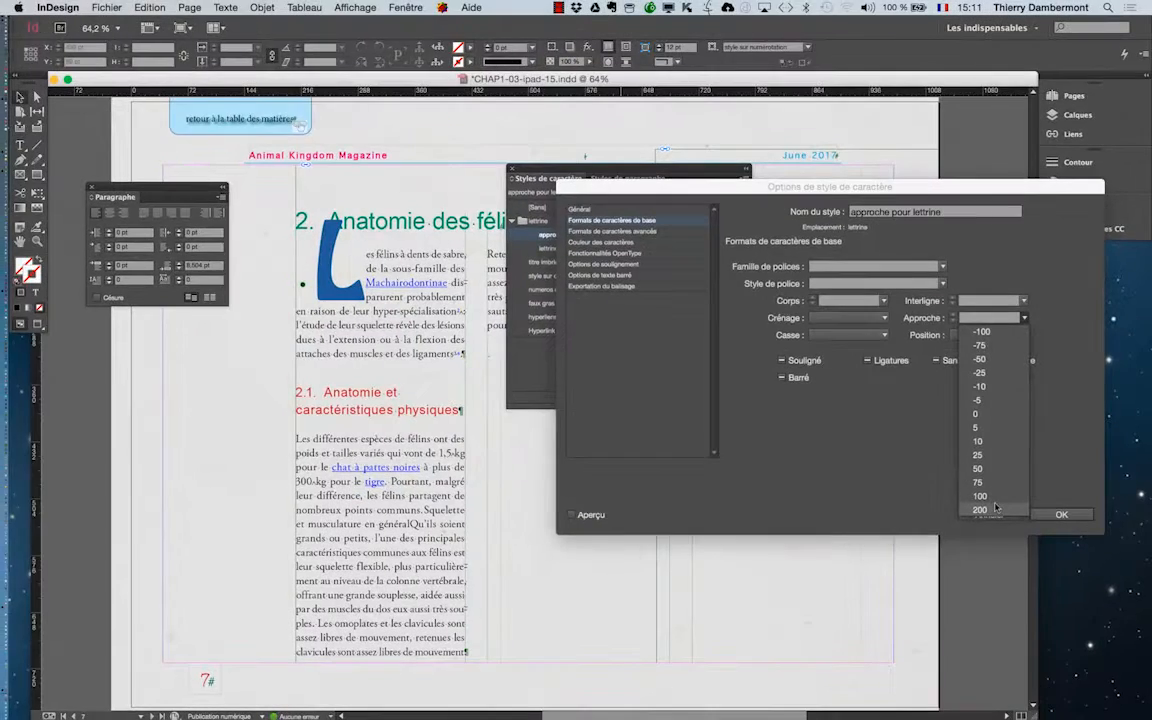
left_click(980, 510)
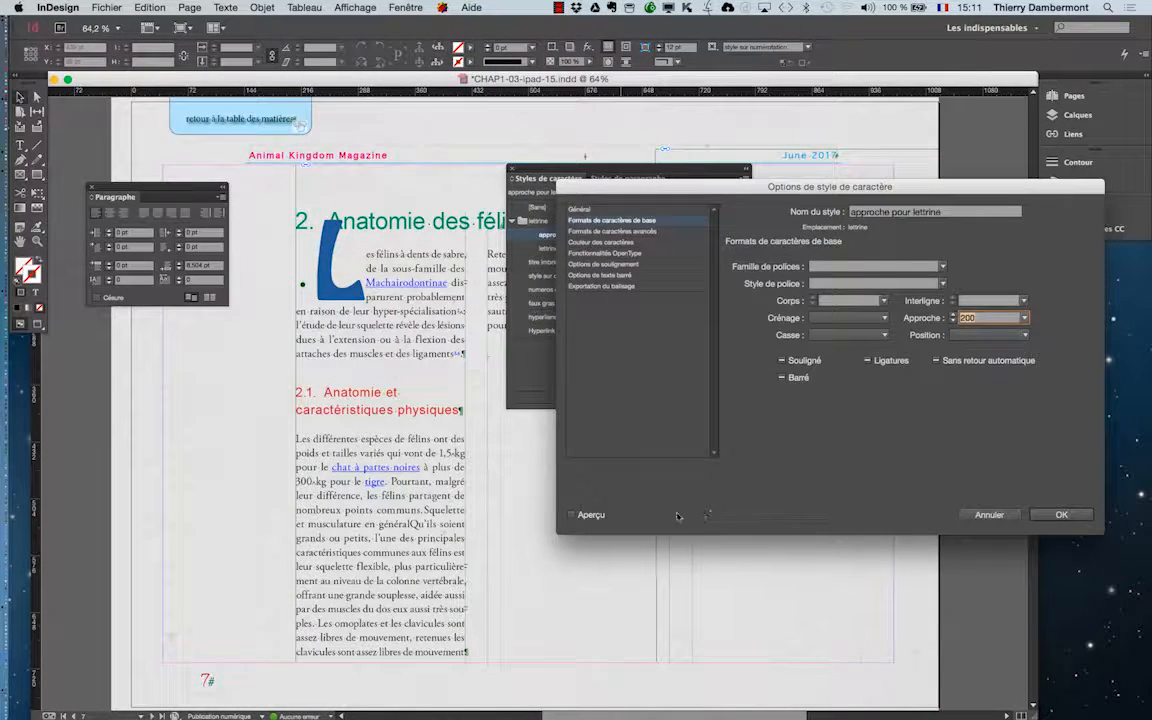
left_click(600, 516)
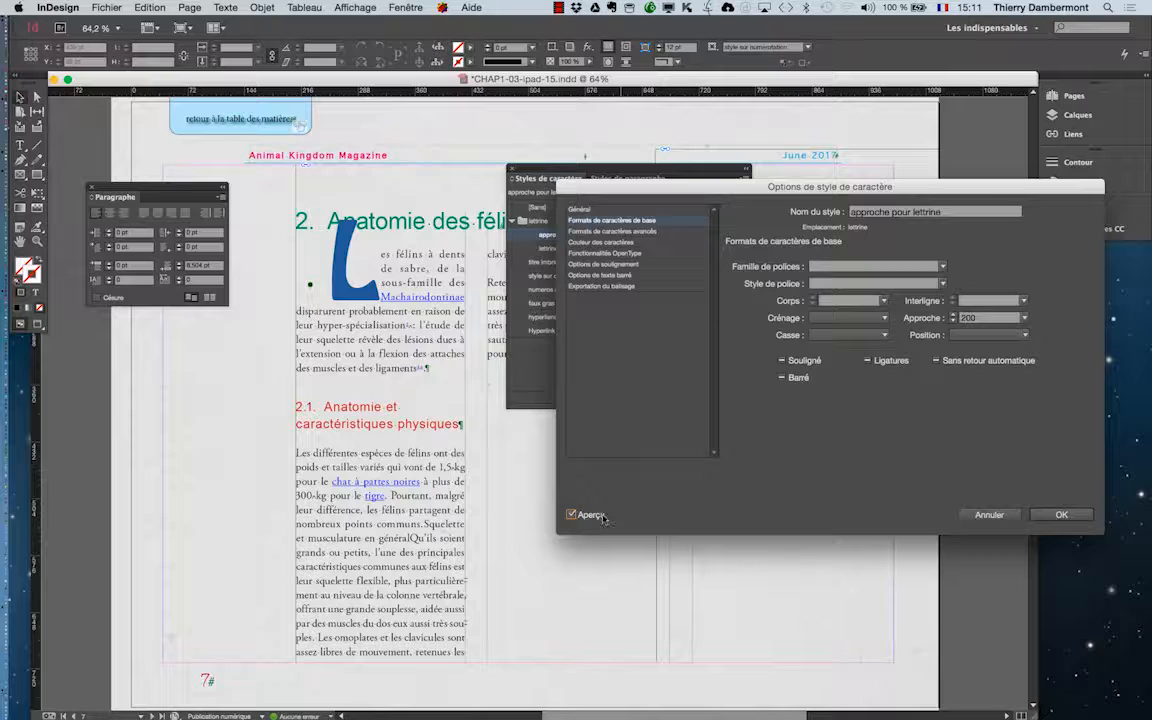
Try a tracking of 500 for the "approche pour lettrine" style, and replace it with -500.
double_click(980, 318)
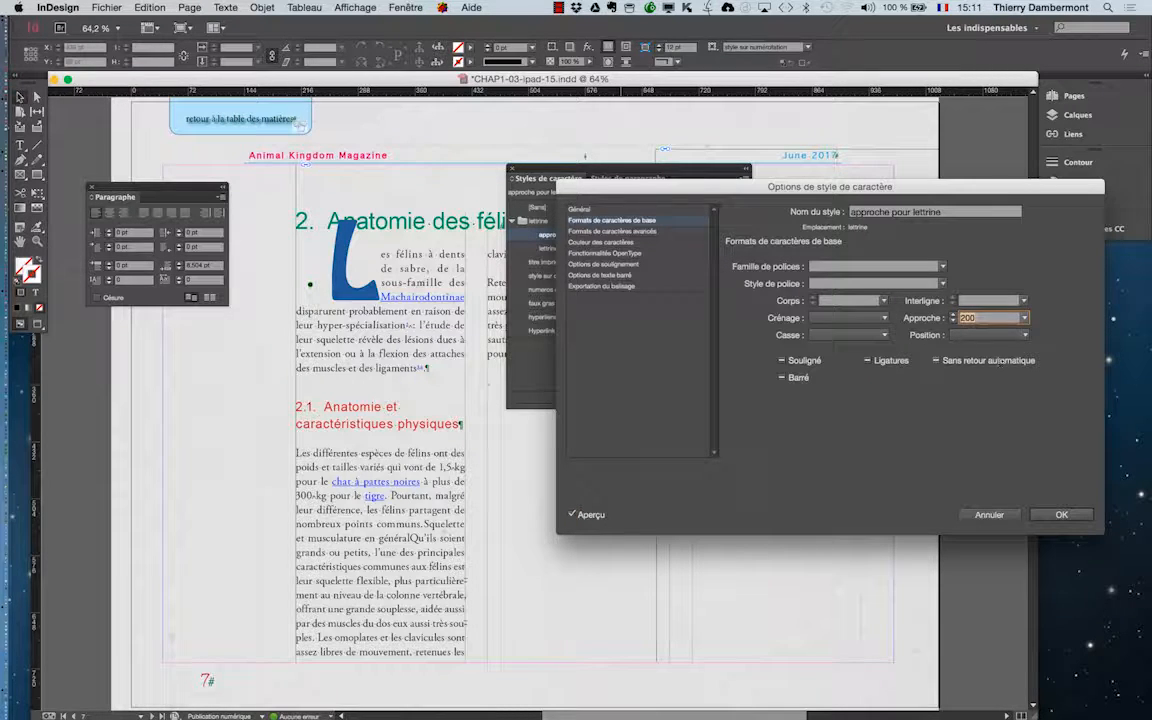
type("500")
key("Tab")
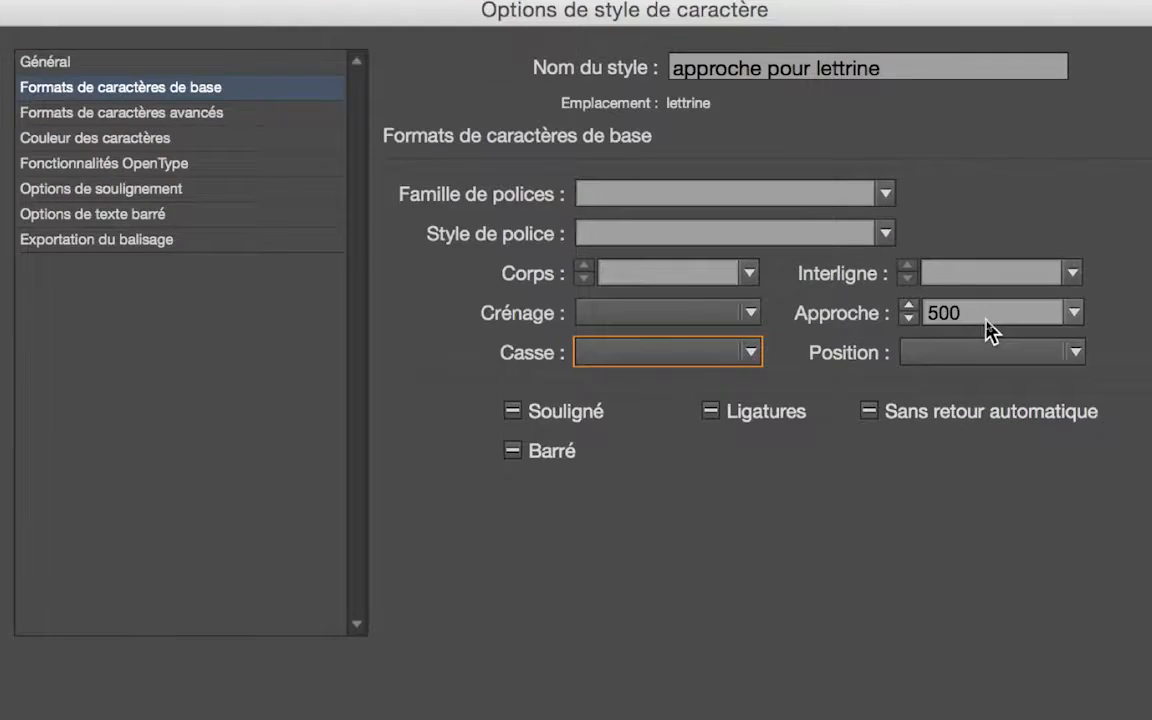
left_click(930, 316)
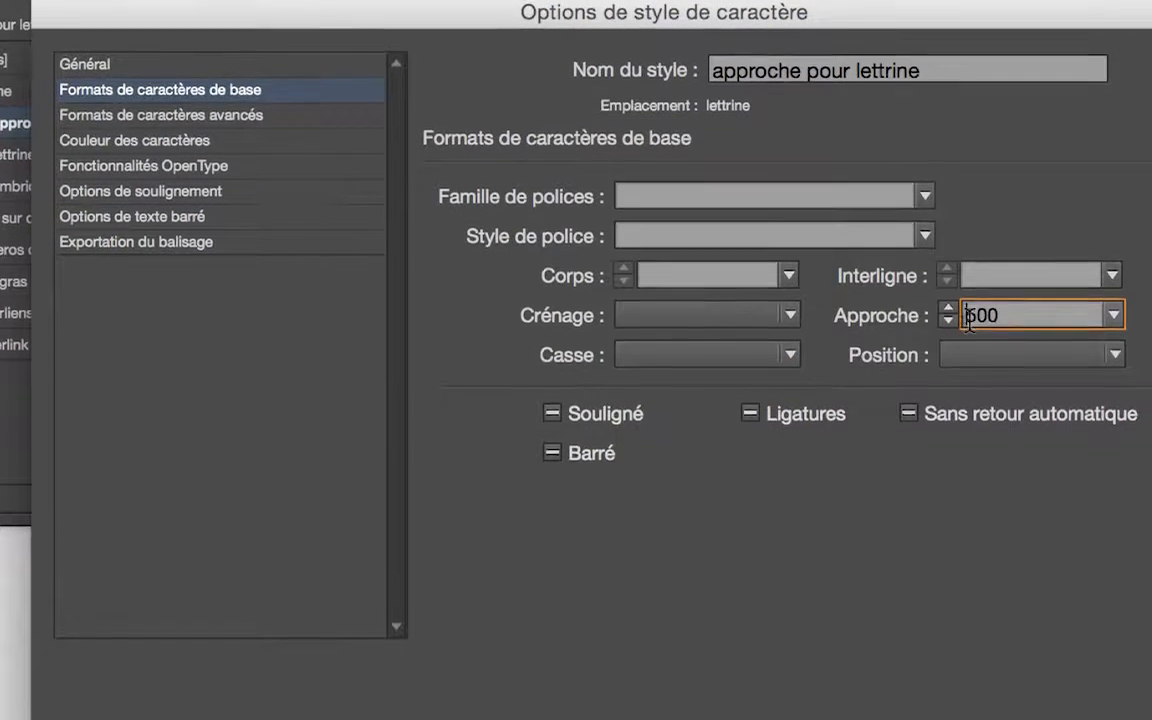
type("-")
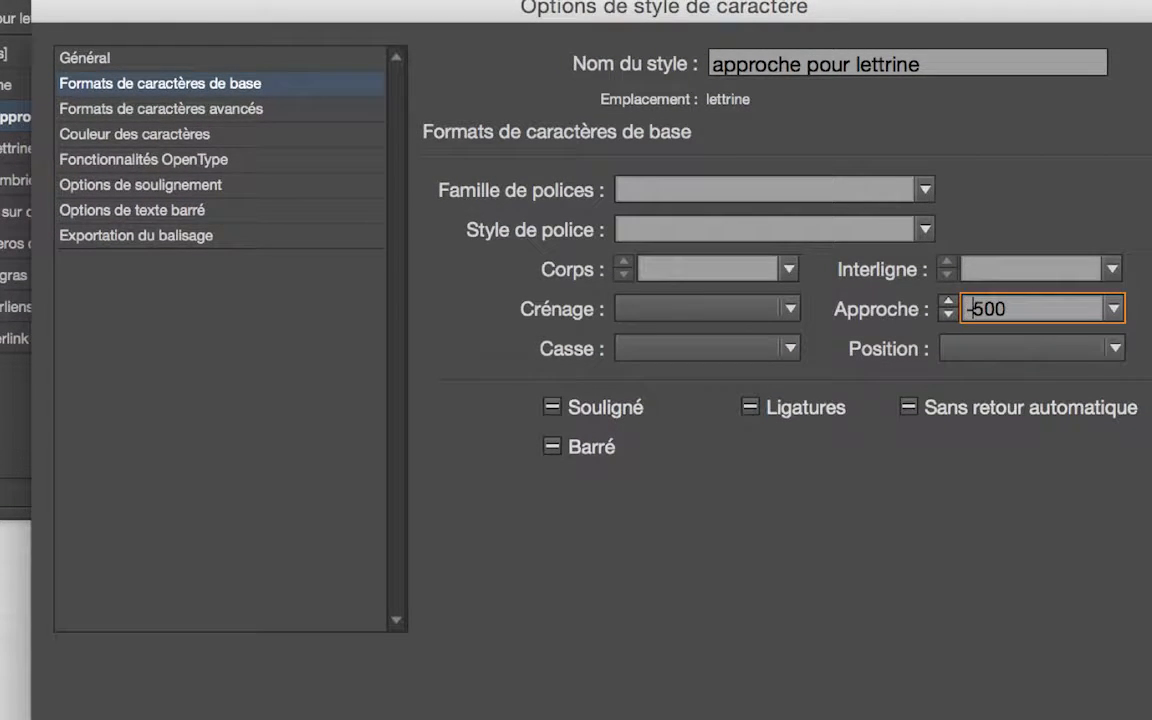
key("Tab")
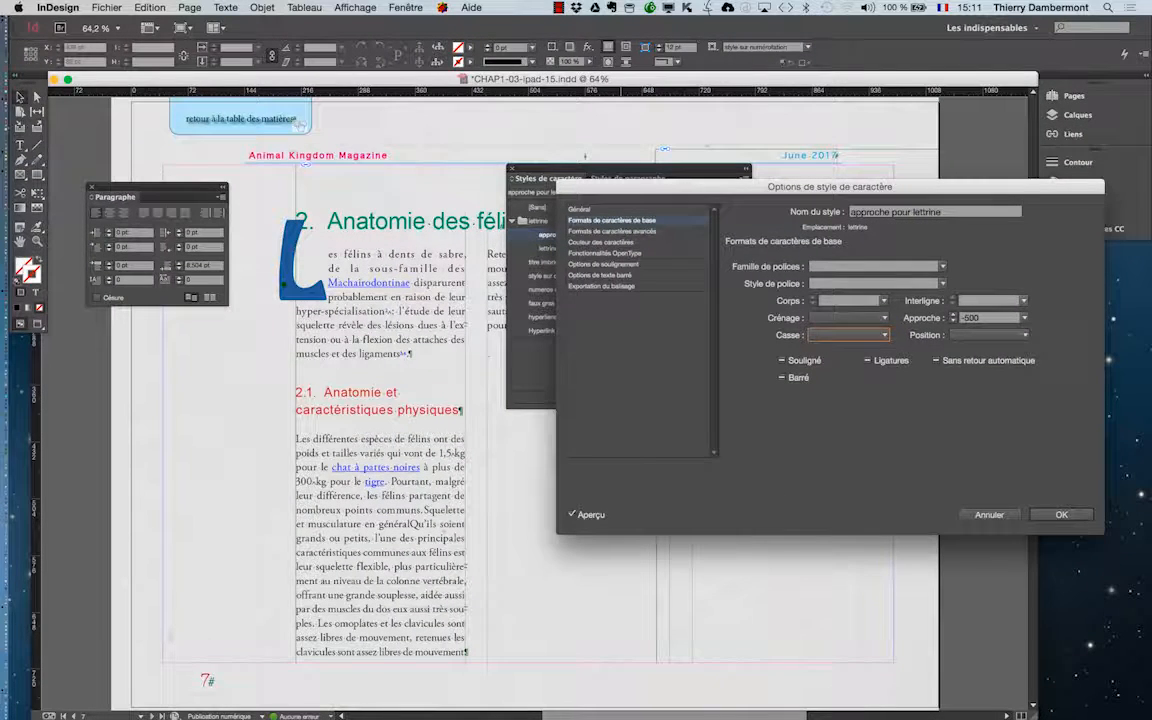
Try a tracking of -1000 and then -600 for the "approche pour lettrine" style.
left_click(990, 318)
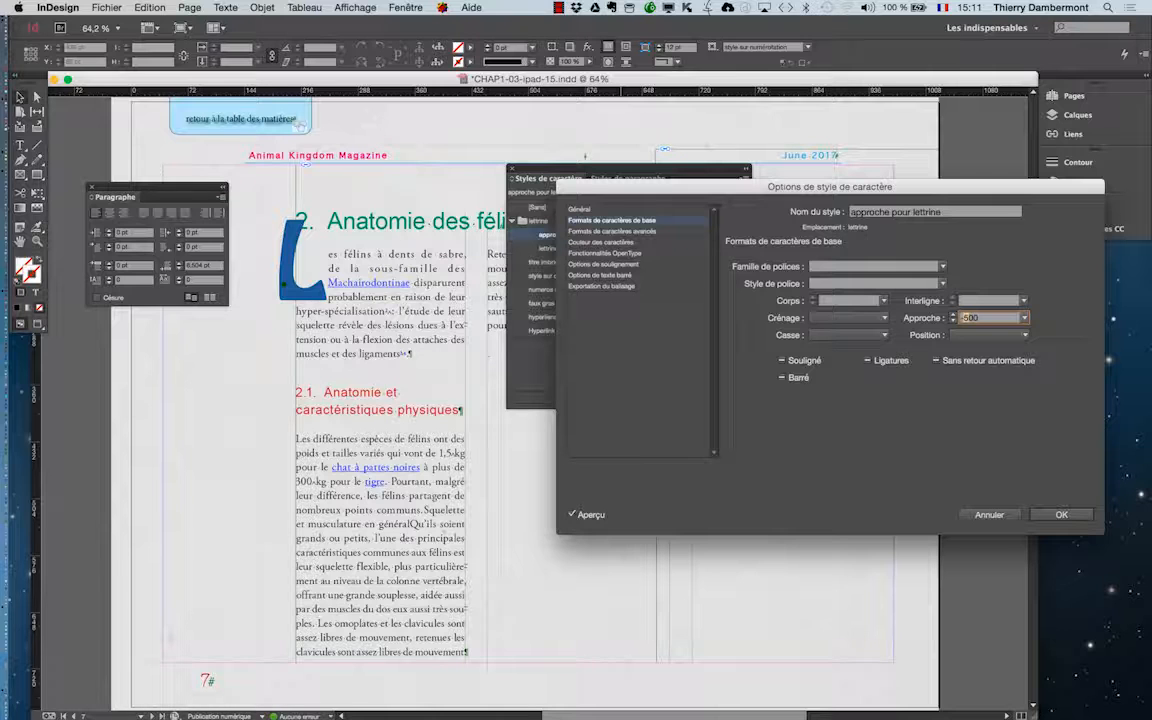
type("-1000")
key("Tab")
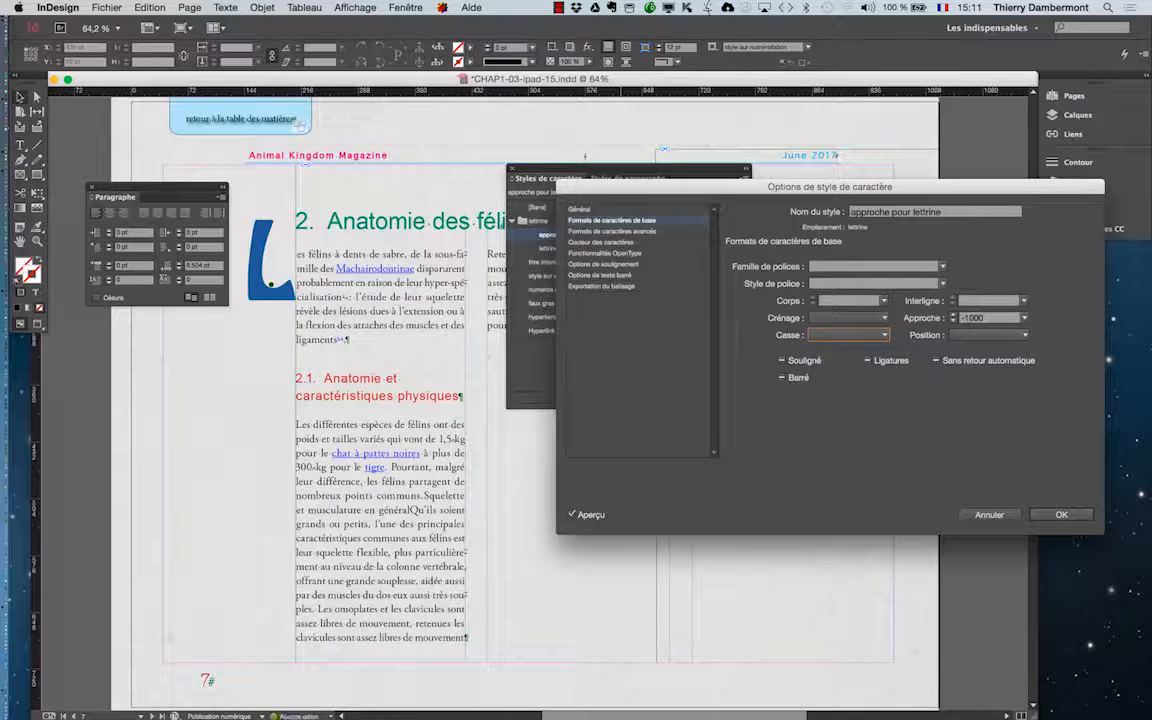
left_click(968, 318)
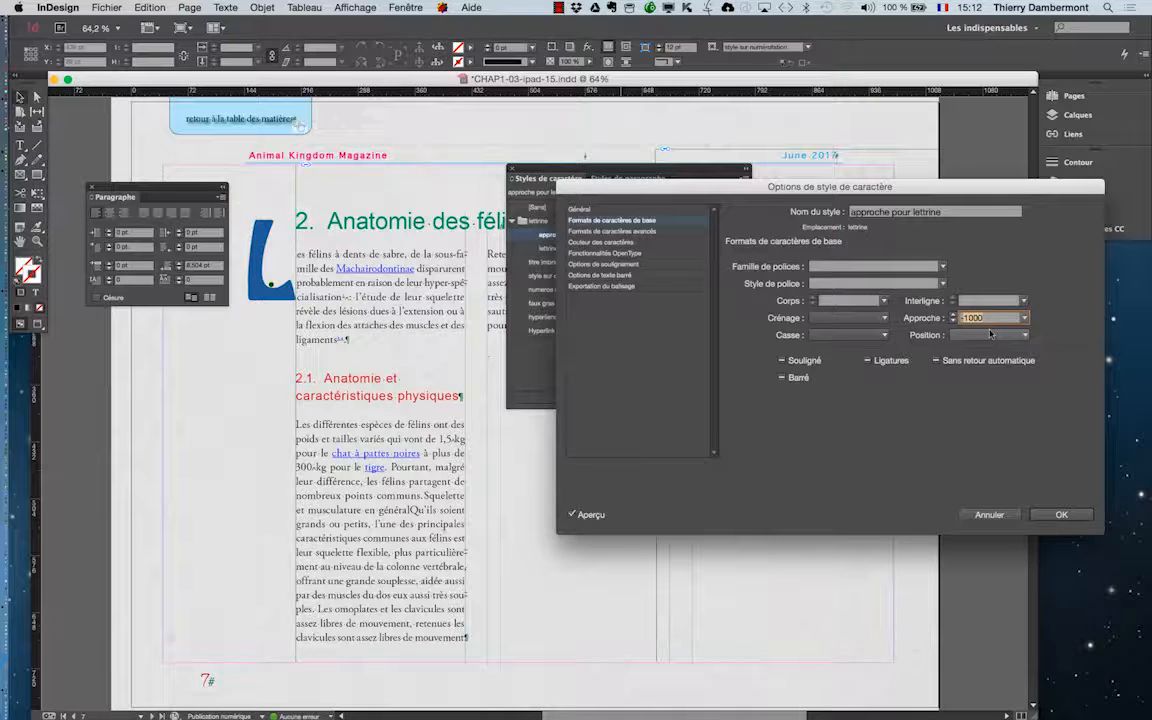
type("-600")
key("Tab")
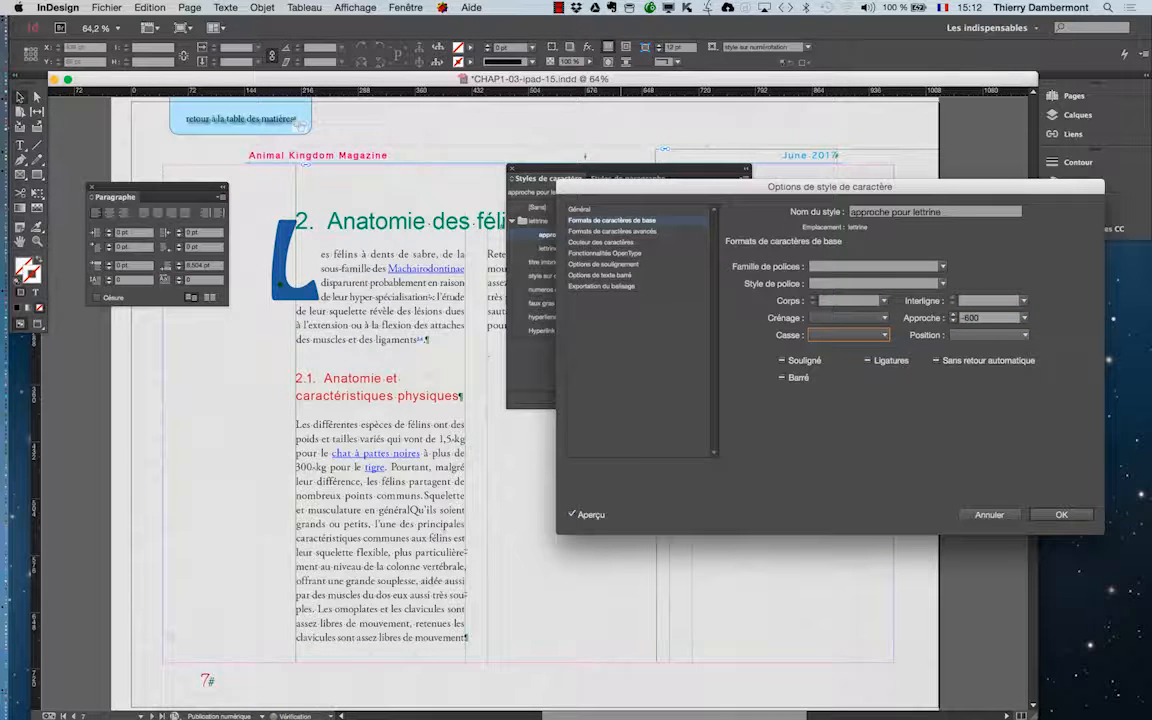
Set the tracking of the "approche pour lettrine" style to -400 and apply the style options.
left_click(968, 318)
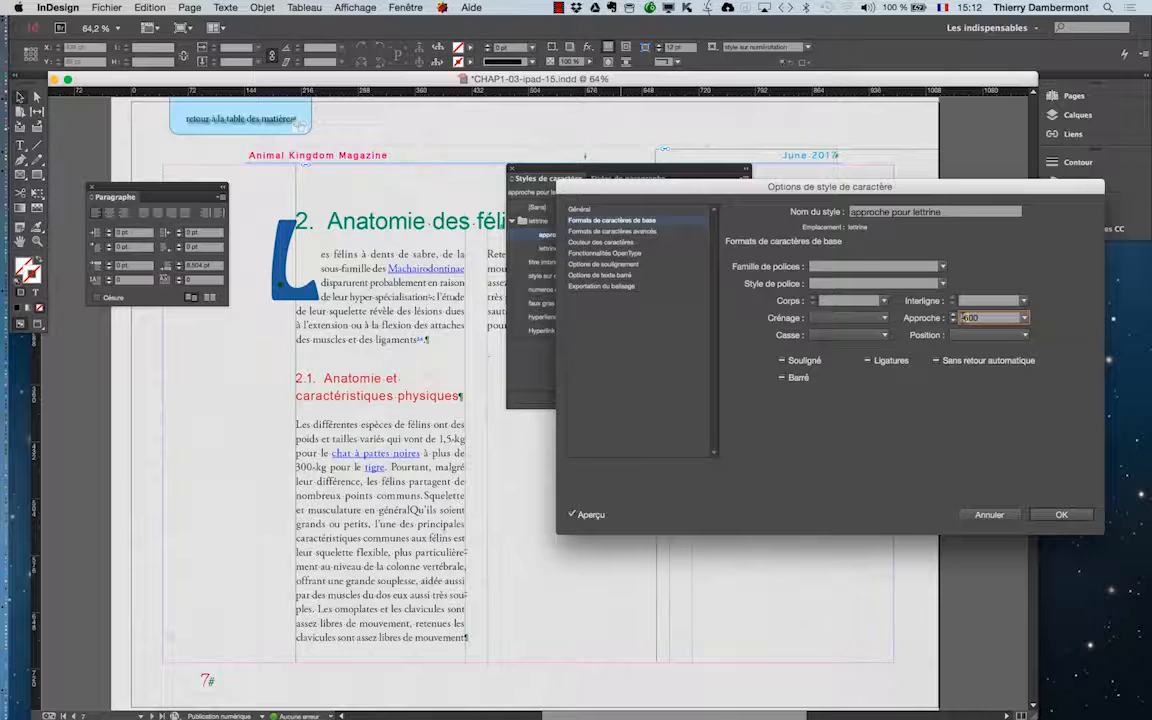
type("-400")
key("Tab")
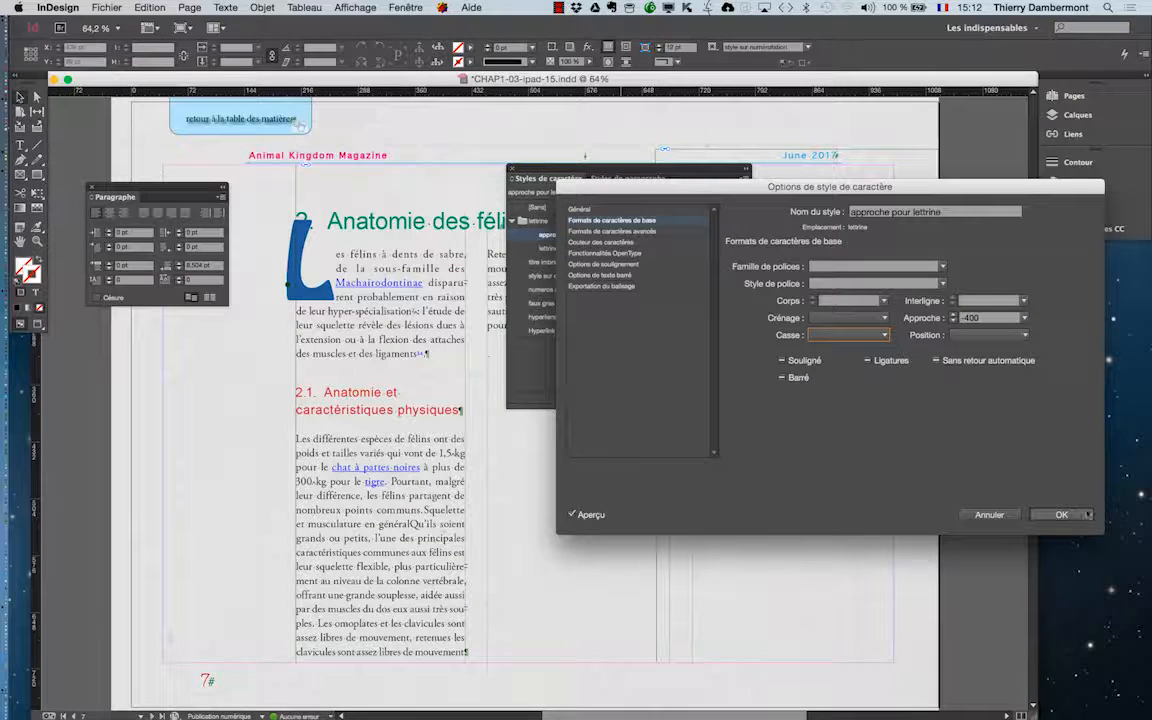
key("Return")
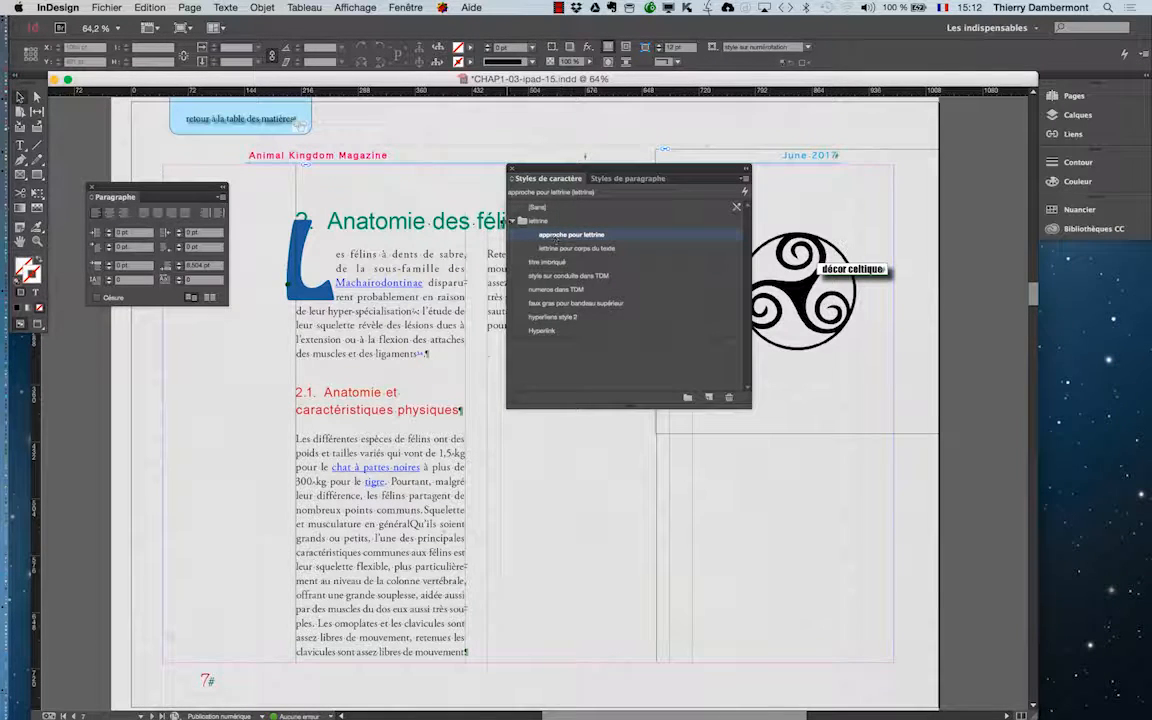
Collapse the lettrine style group and move the character styles list clear of the second text column.
left_click(513, 220)
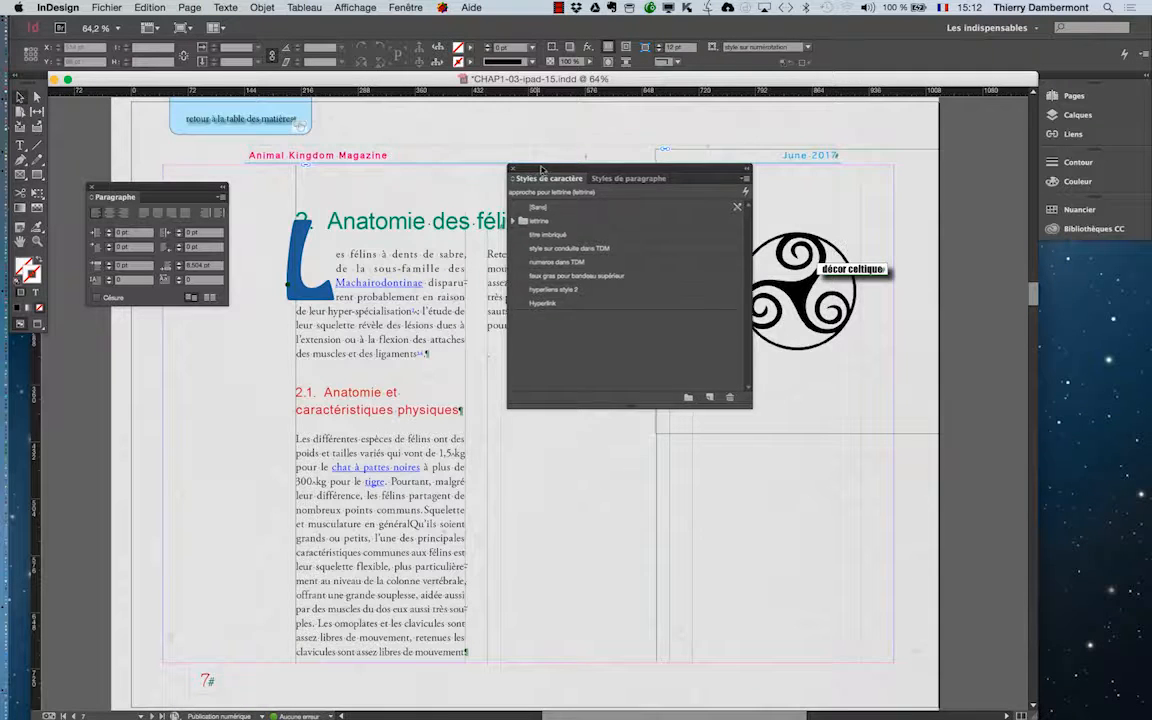
left_click_drag(541, 168, 699, 145)
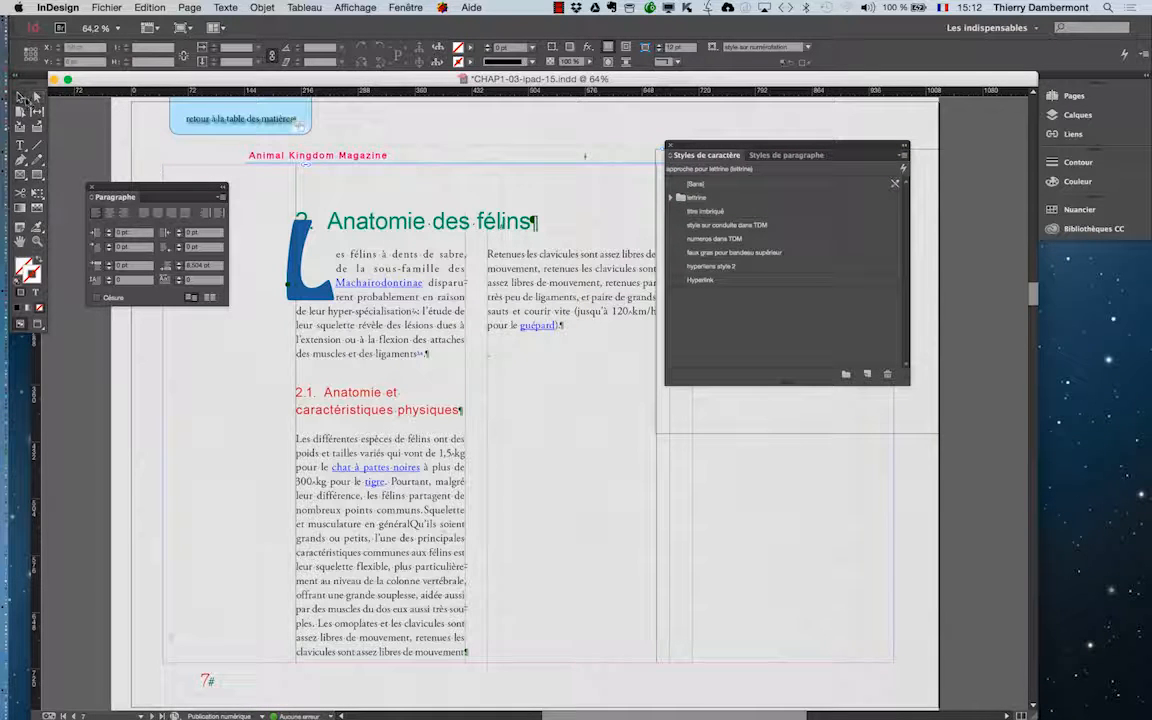